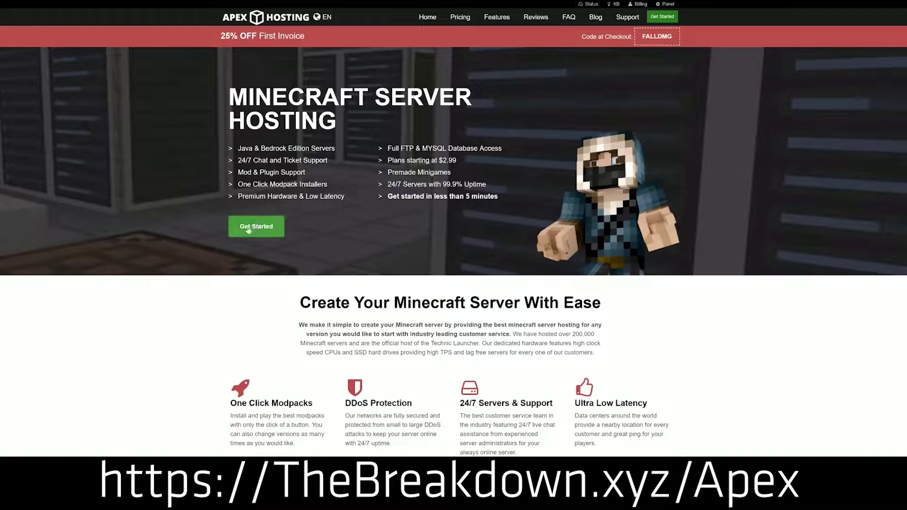
Step: Skim the CurseForge page, highlighting the One Click Modpacks and Automated Backups features
scroll(335, 267, down, 4)
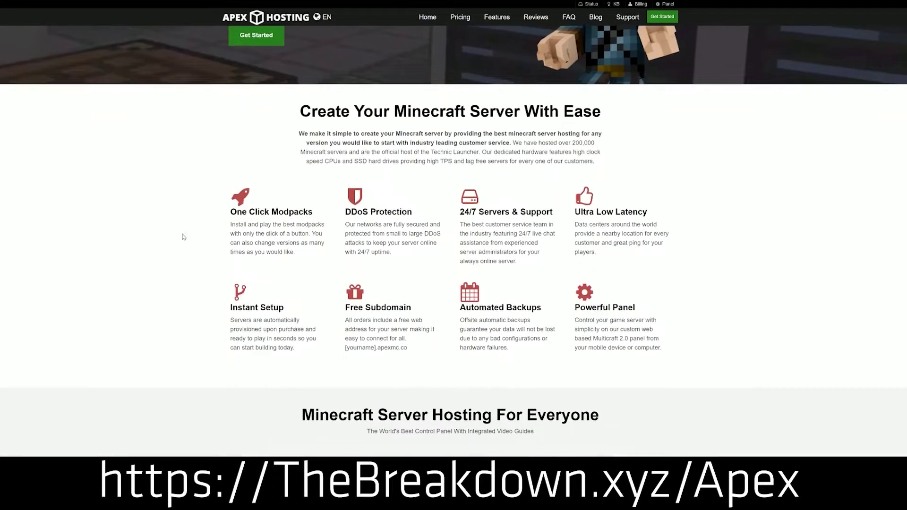
drag(229, 212, 555, 216)
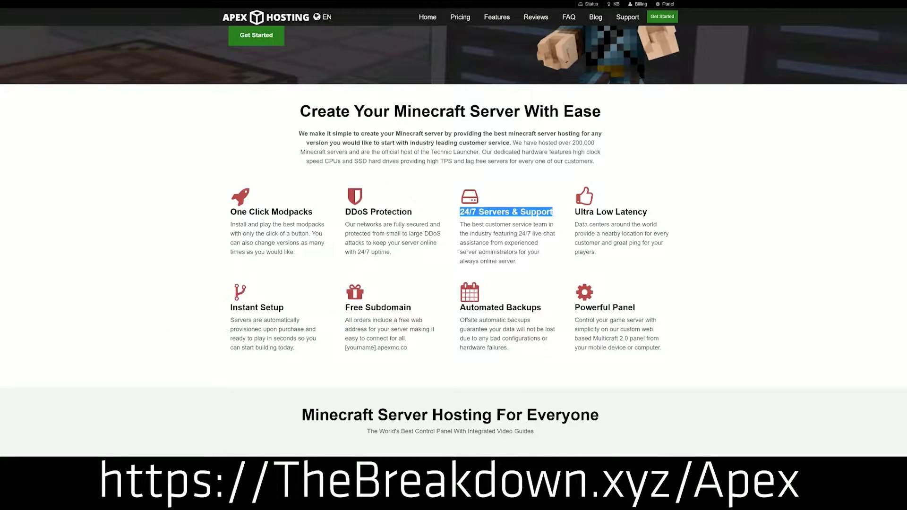
drag(458, 308, 568, 308)
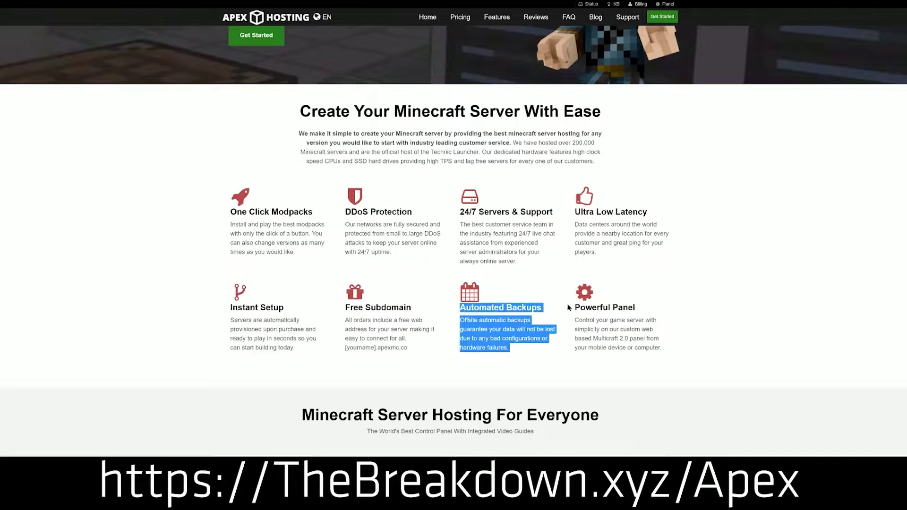
click(440, 310)
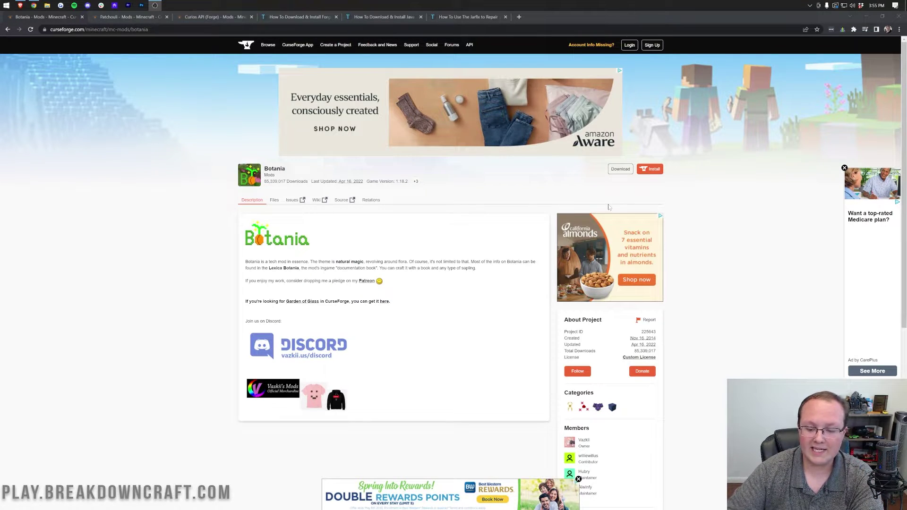
Step: Download the latest Botania 1.18.2 jar from Recent Files, then go to the Patchouli page
scroll(569, 264, down, 6)
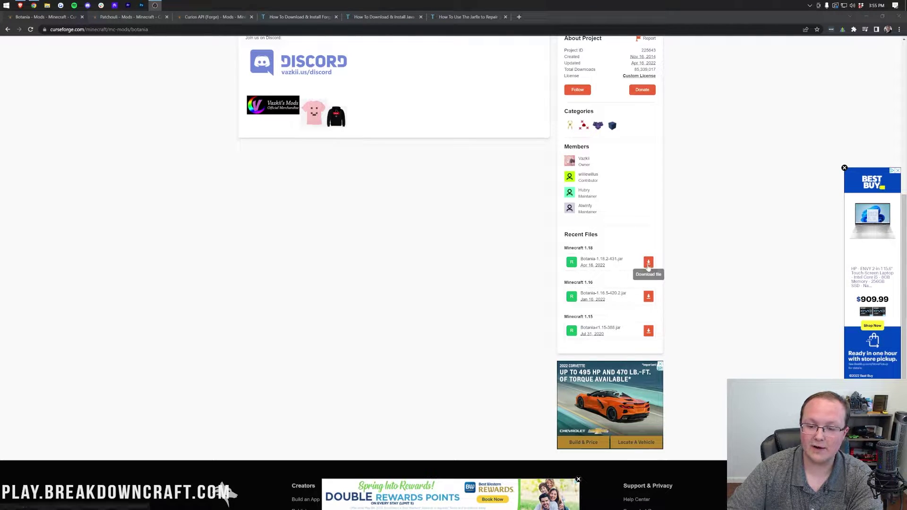
click(648, 262)
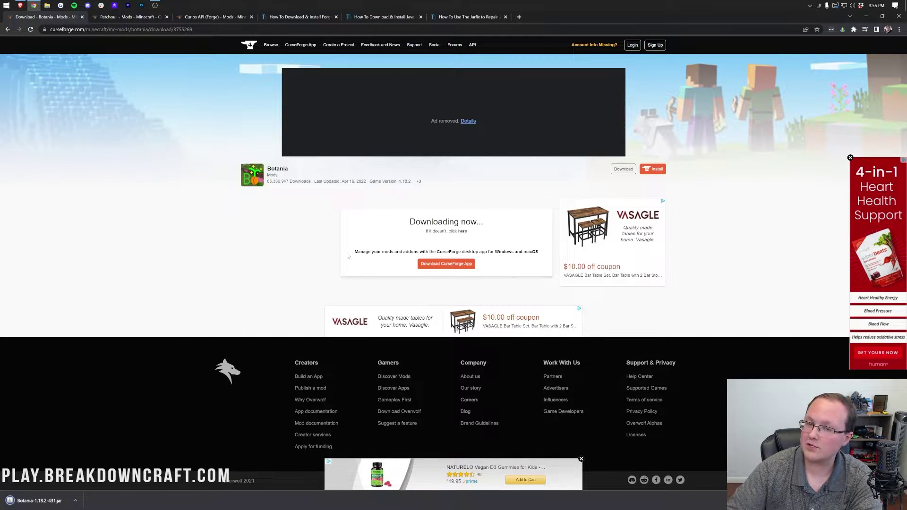
click(135, 16)
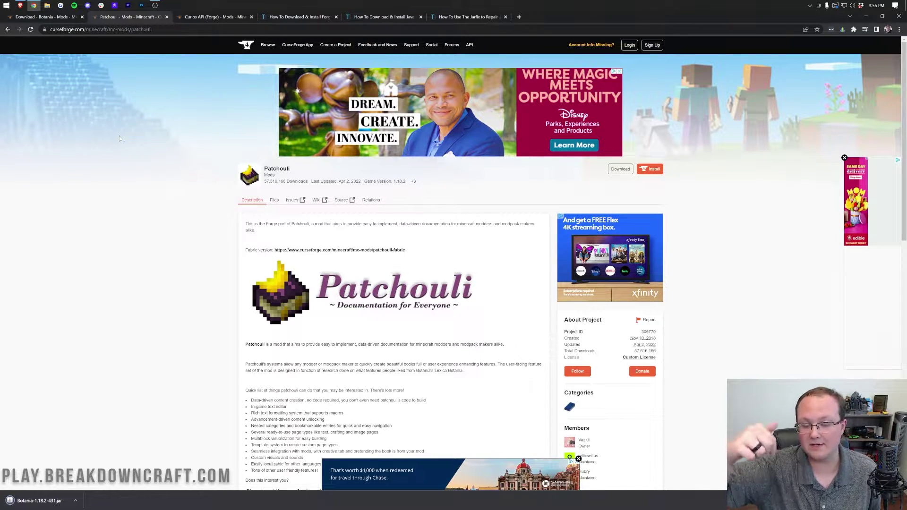
Step: Download the Patchouli 1.18.2 and Curios API 1.18.2 jars, then show the Forge install guide
scroll(581, 136, down, 5)
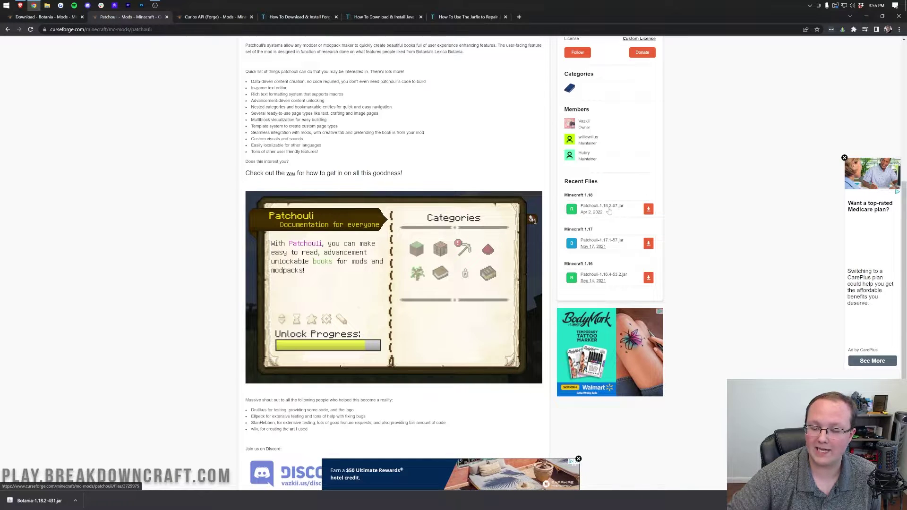
click(648, 208)
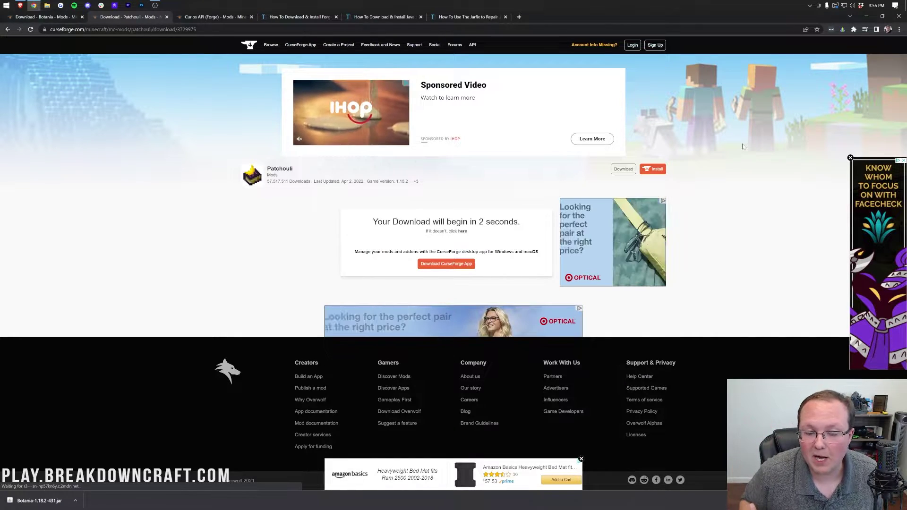
click(209, 17)
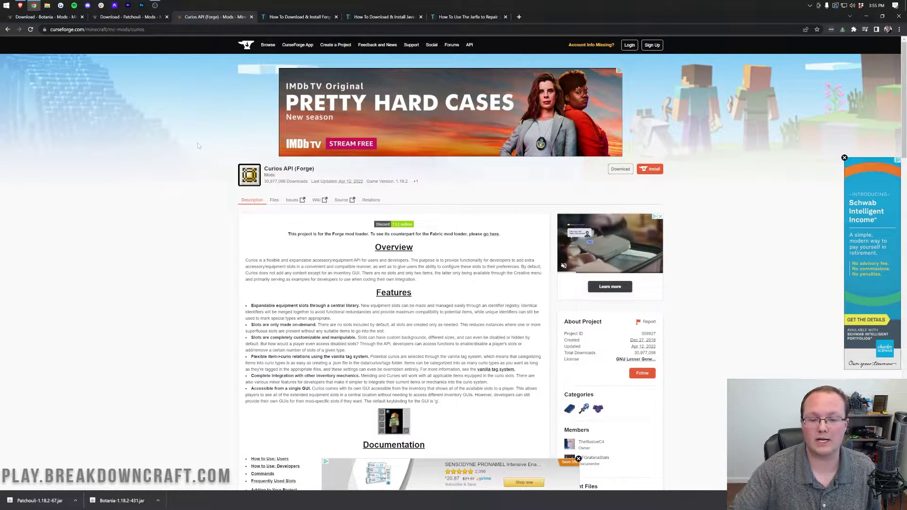
scroll(630, 174, down, 5)
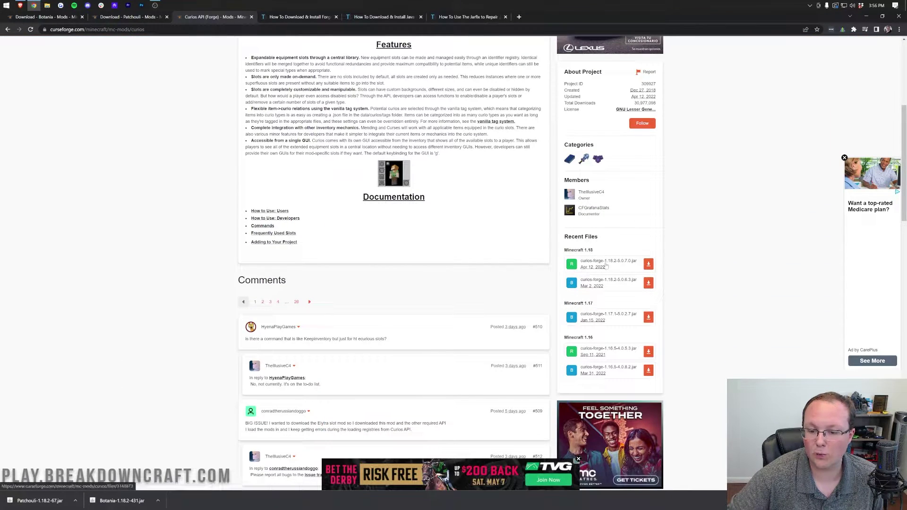
click(648, 264)
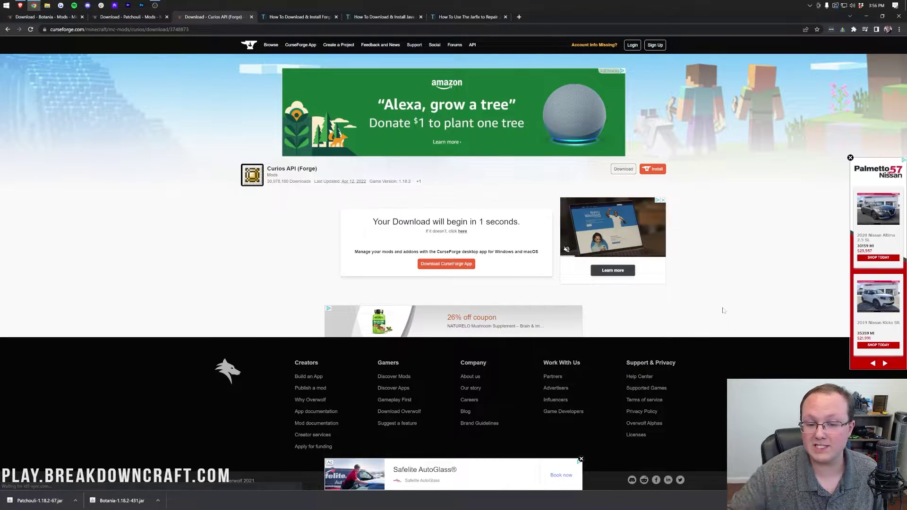
click(300, 18)
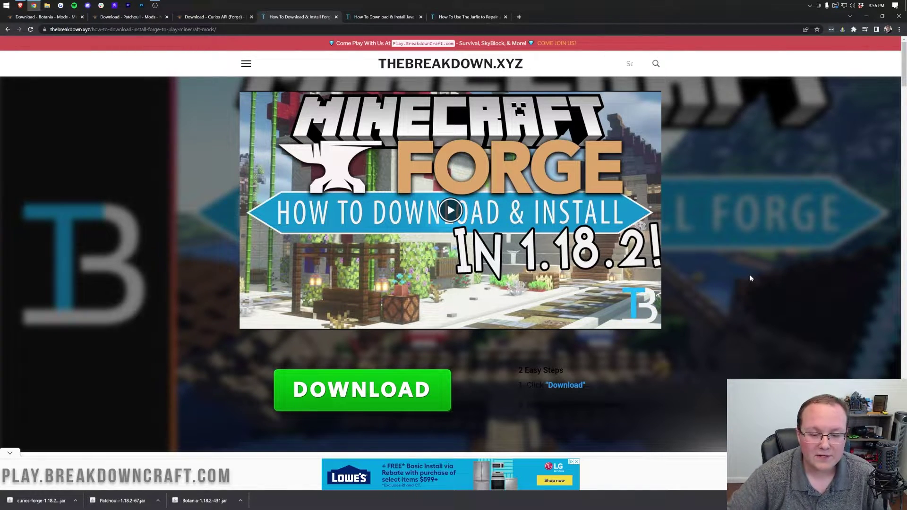
Step: Scroll the Forge install guide and follow its Download Forge link
scroll(490, 263, down, 7)
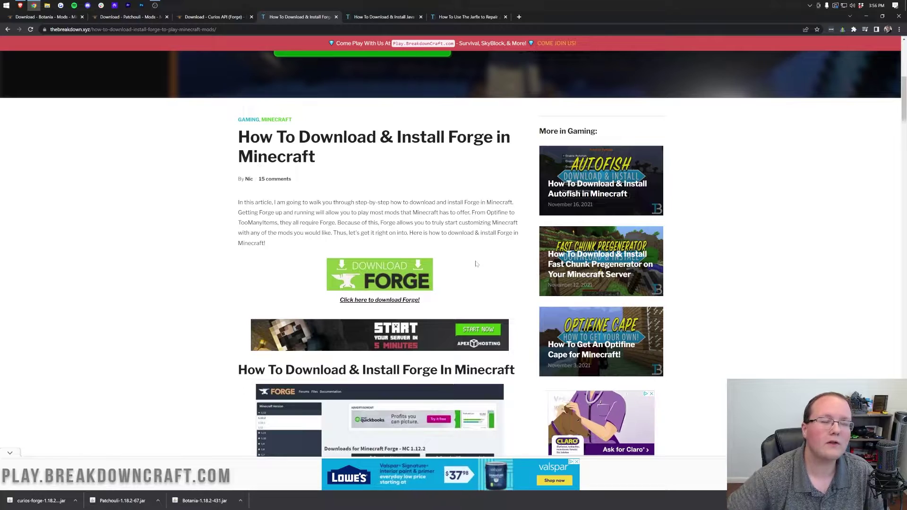
scroll(476, 264, up, 7)
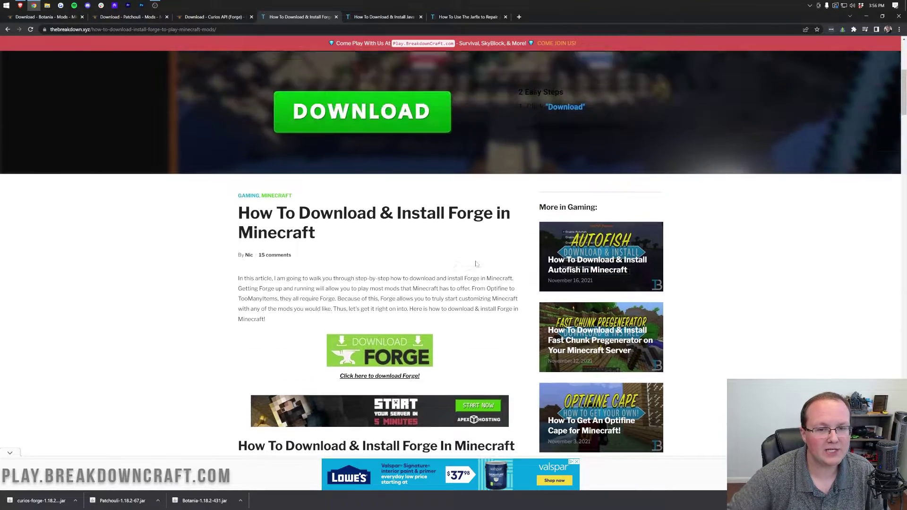
scroll(519, 269, down, 7)
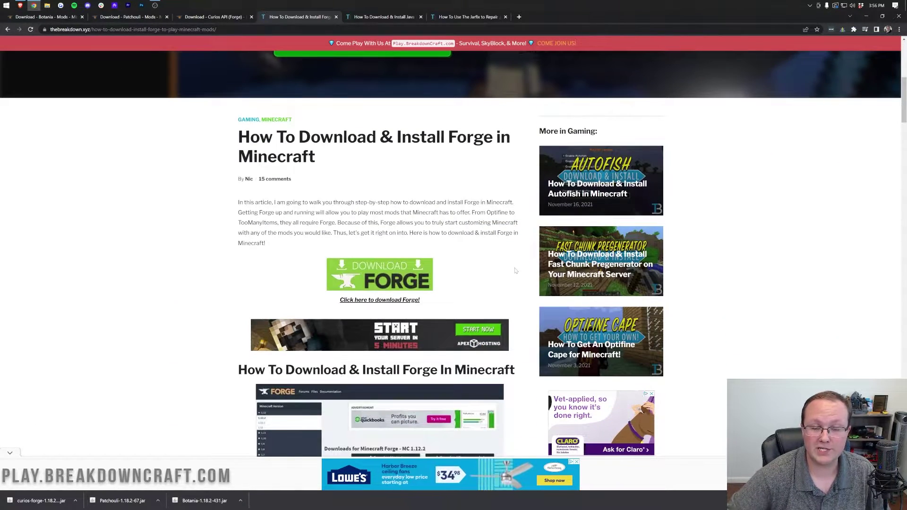
click(368, 268)
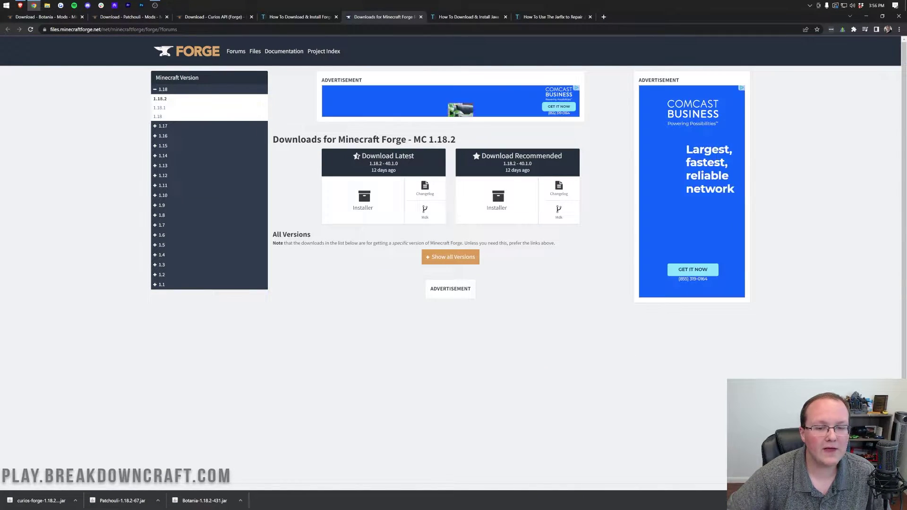
Step: Confirm MC 1.18.2 is selected and fetch its latest Forge installer
drag(413, 139, 466, 145)
click(465, 145)
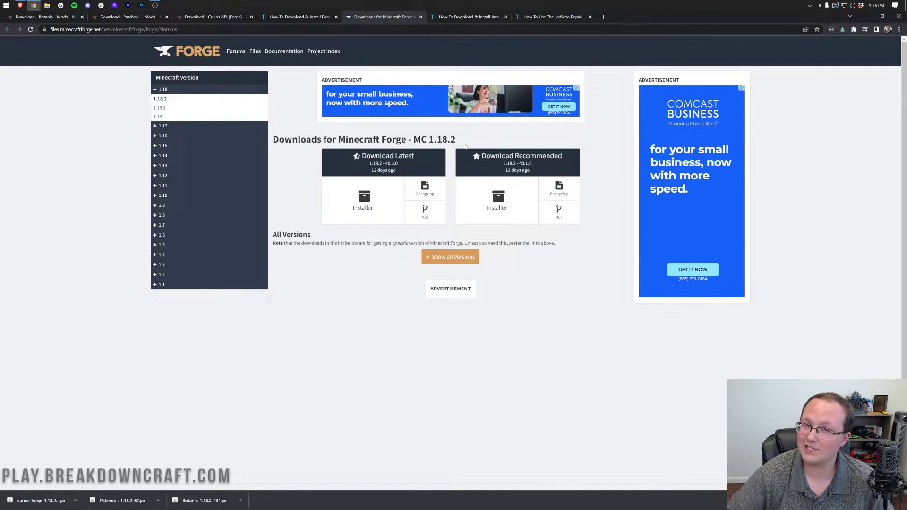
click(191, 89)
click(175, 89)
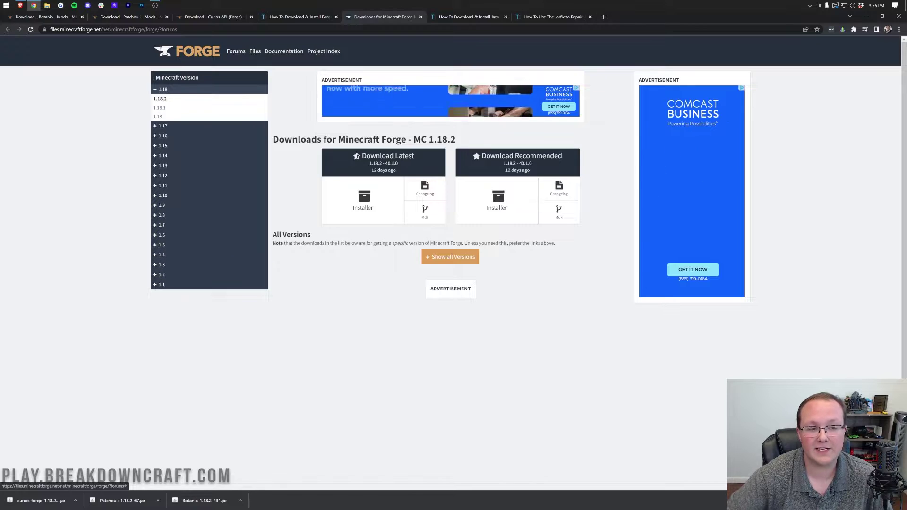
drag(411, 139, 456, 141)
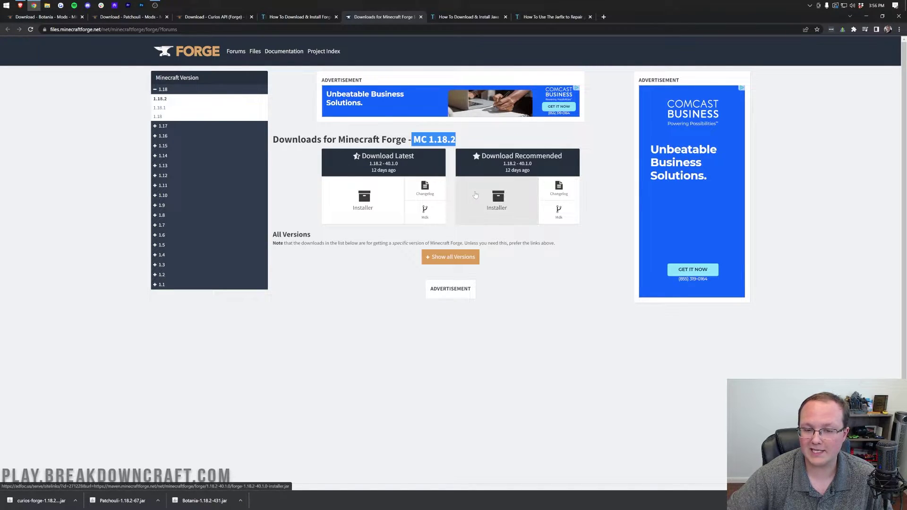
click(595, 207)
click(372, 206)
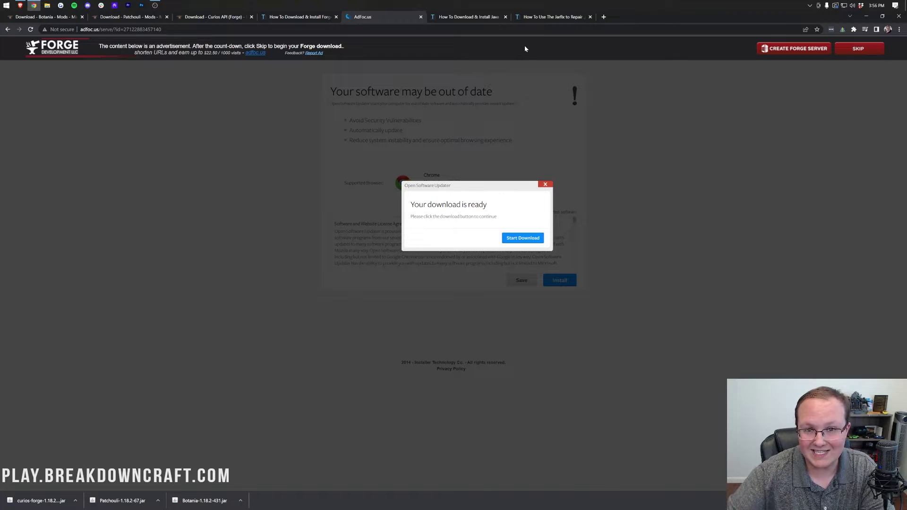
Step: Skip the AdFocus ad to download Forge 1.18.2-40.1.0, then minimise the browser
click(853, 50)
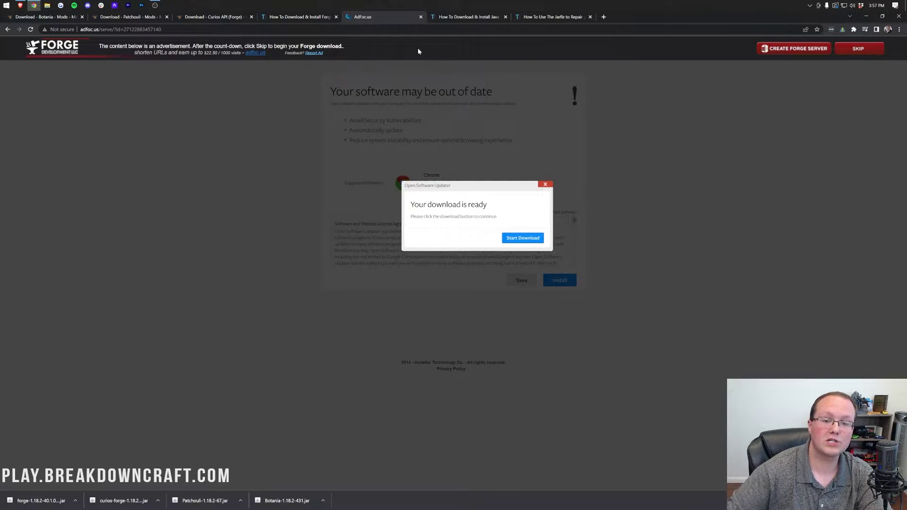
click(478, 18)
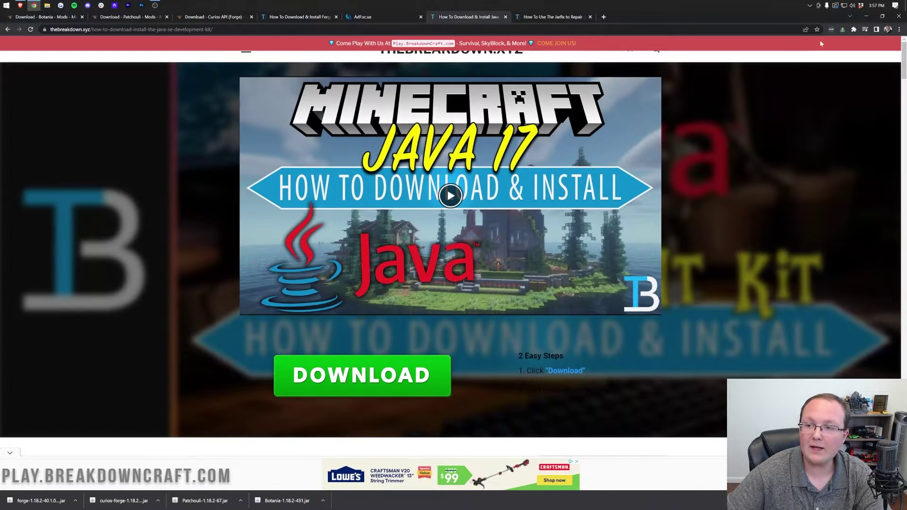
click(866, 16)
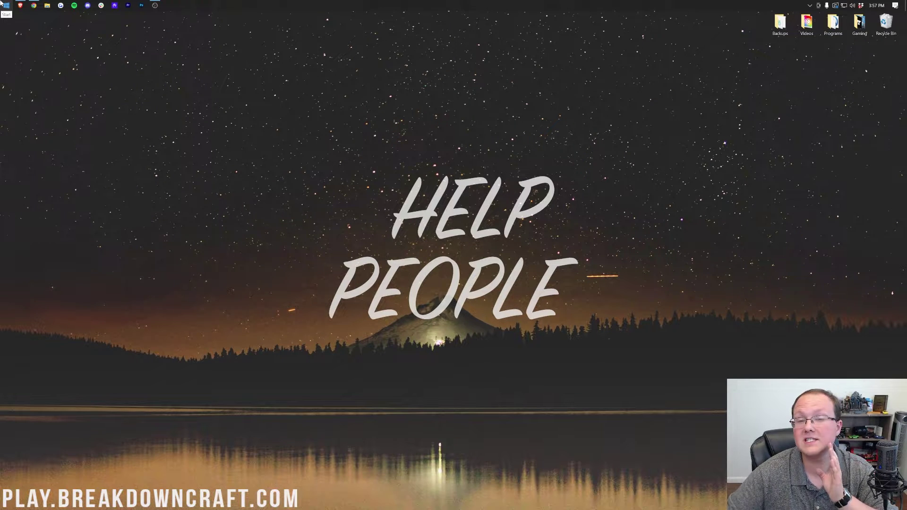
click(1, 3)
Step: Move the Forge installer, Curios, Patchouli and Botania jars from Downloads to the desktop and arrange them
text(down)
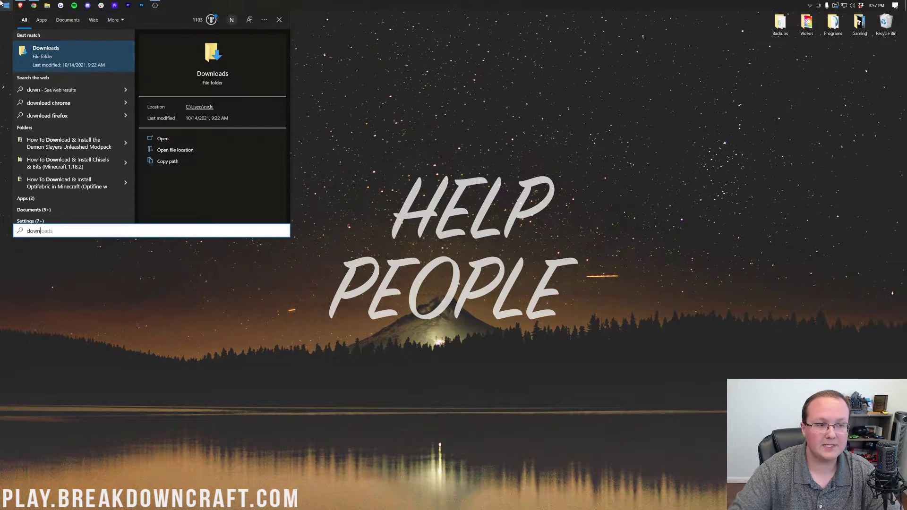
click(52, 46)
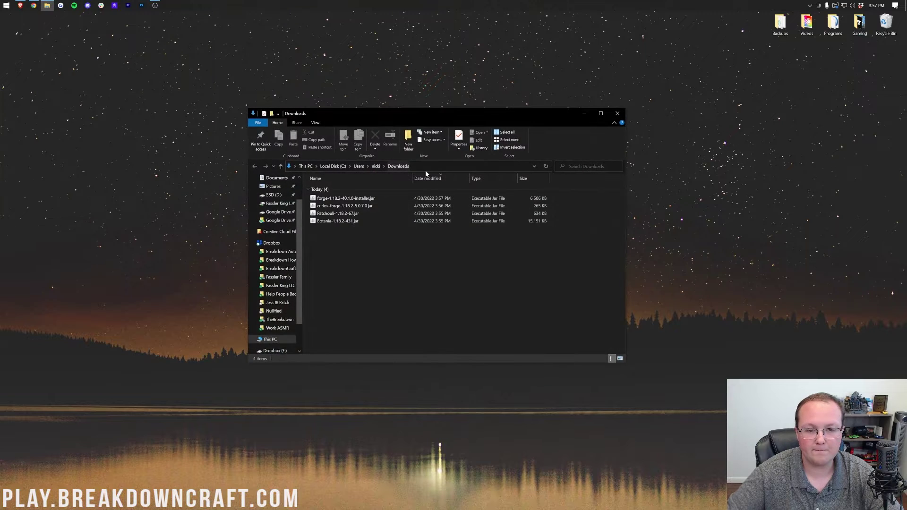
click(336, 199)
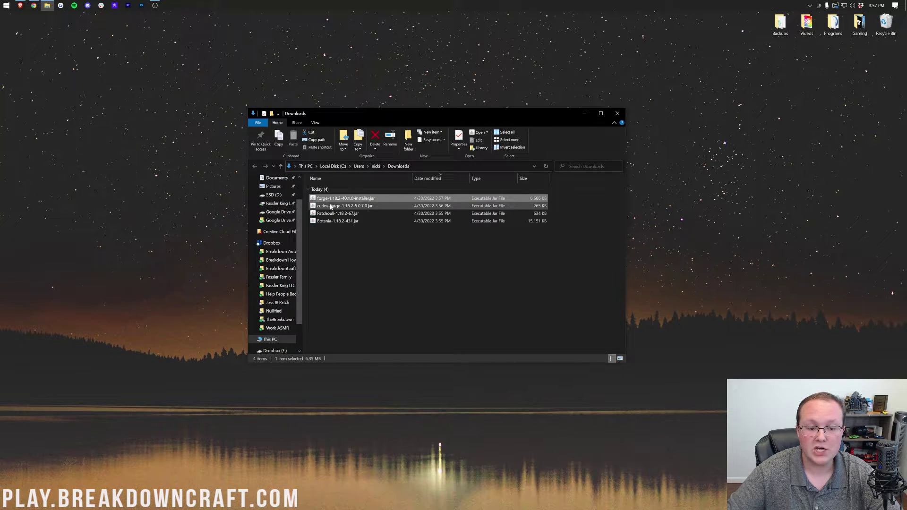
click(331, 206)
click(329, 214)
click(328, 222)
drag(336, 236, 445, 97)
click(617, 113)
drag(307, 130, 332, 93)
drag(305, 161, 357, 92)
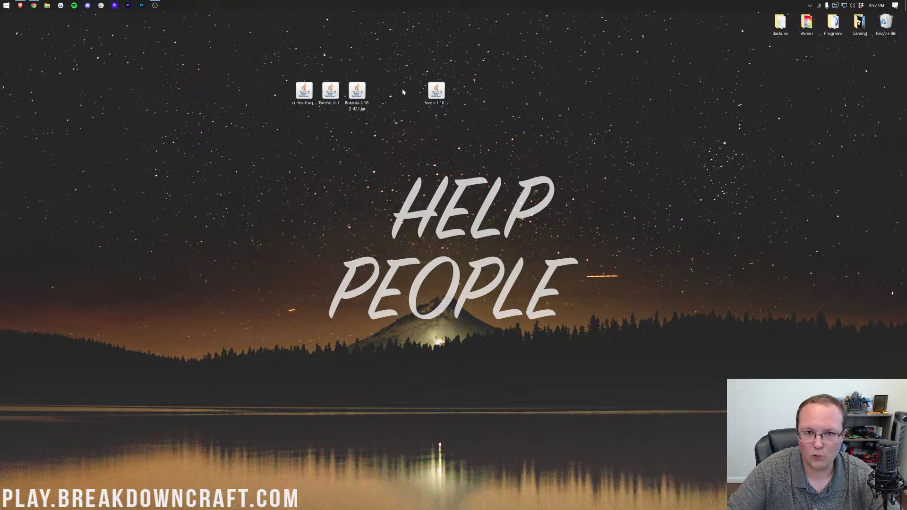
Step: Confirm the Forge jar opens with Java(TM) Platform SE binary, then return to the Java 17 guide
right_click(441, 95)
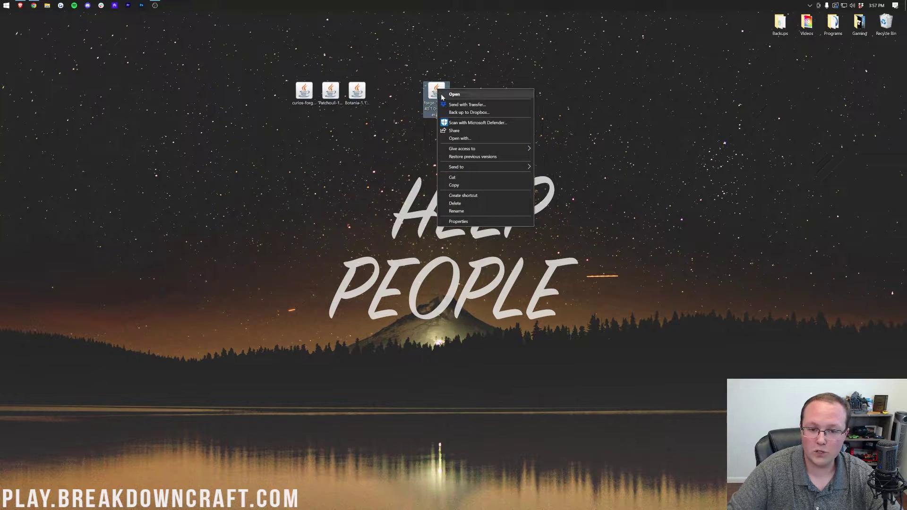
click(468, 138)
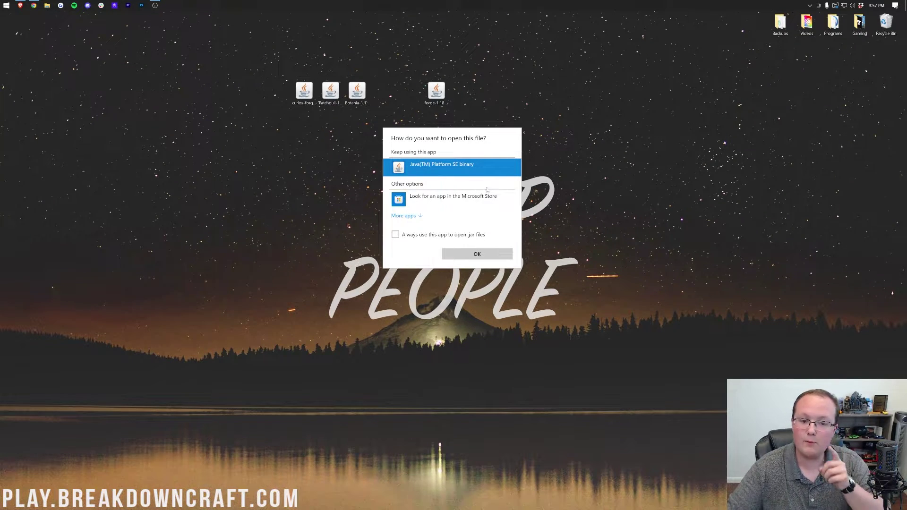
drag(491, 79, 330, 109)
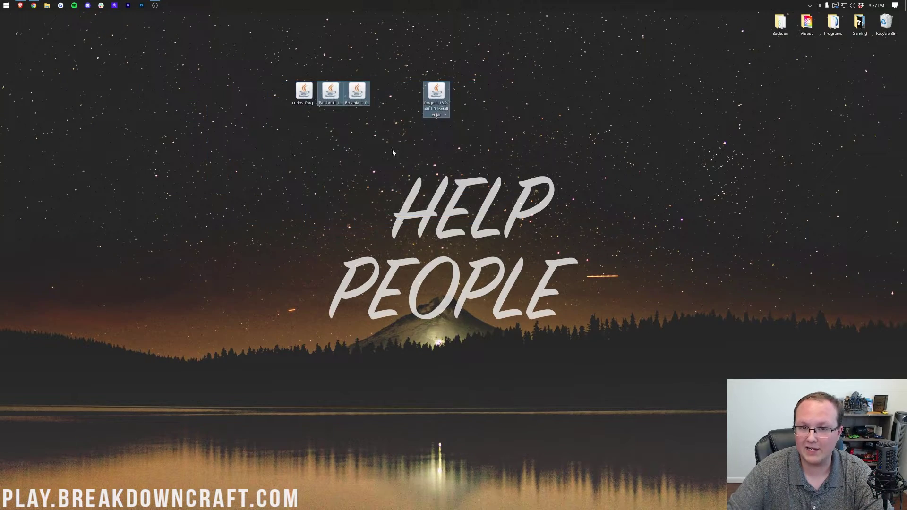
click(34, 5)
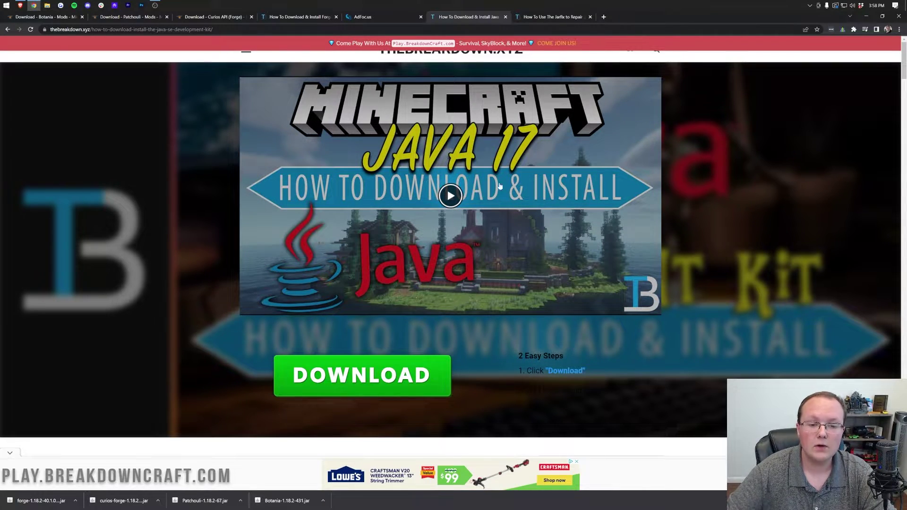
Step: Read through the Java 17 install guide, then switch to the Jarfix repair article
scroll(674, 244, down, 5)
scroll(675, 244, down, 8)
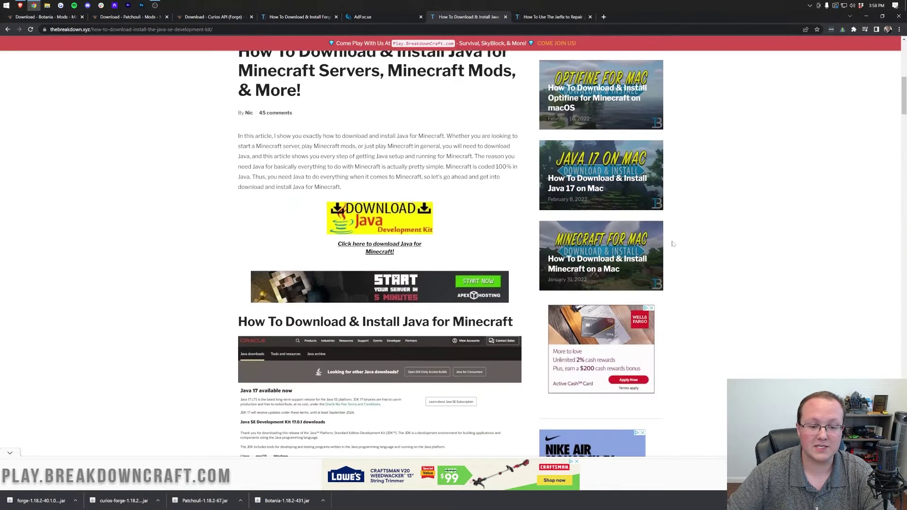
scroll(666, 259, up, 3)
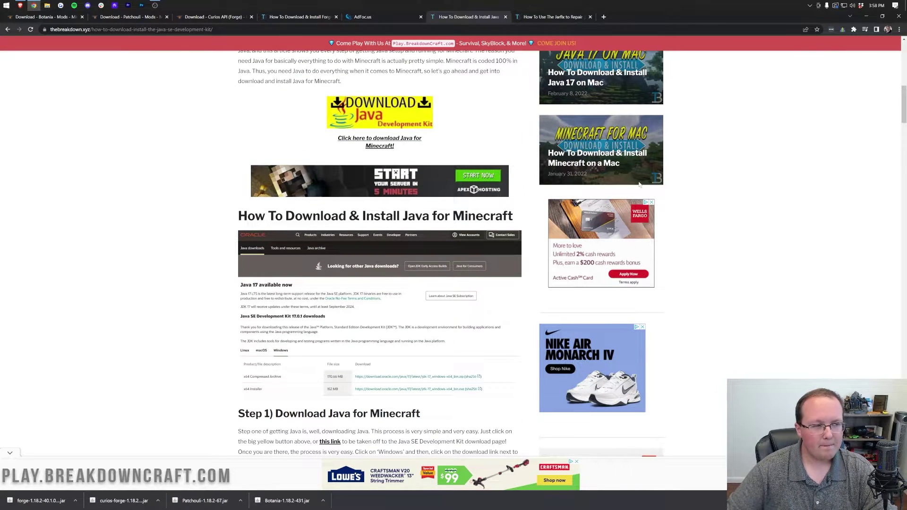
click(556, 18)
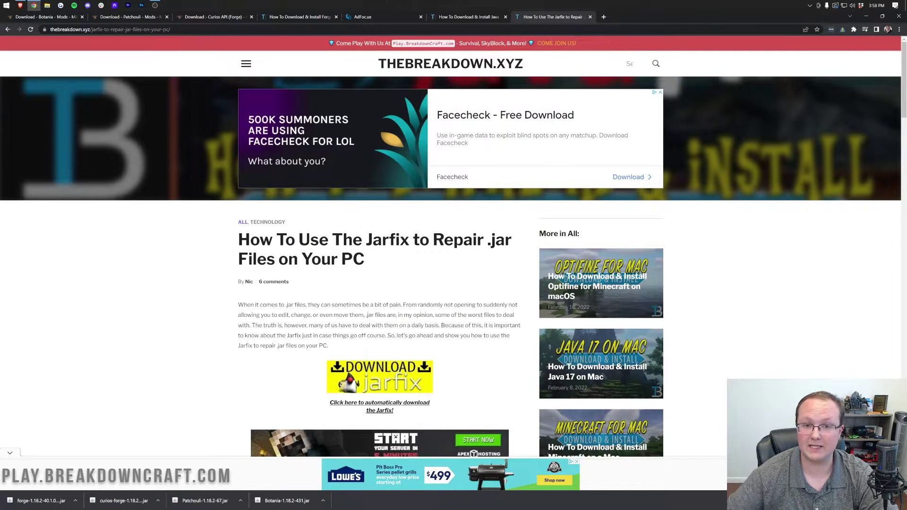
Step: Run the forge jar with Java and install the 1.18.2-forge-40.1.0 client
click(865, 16)
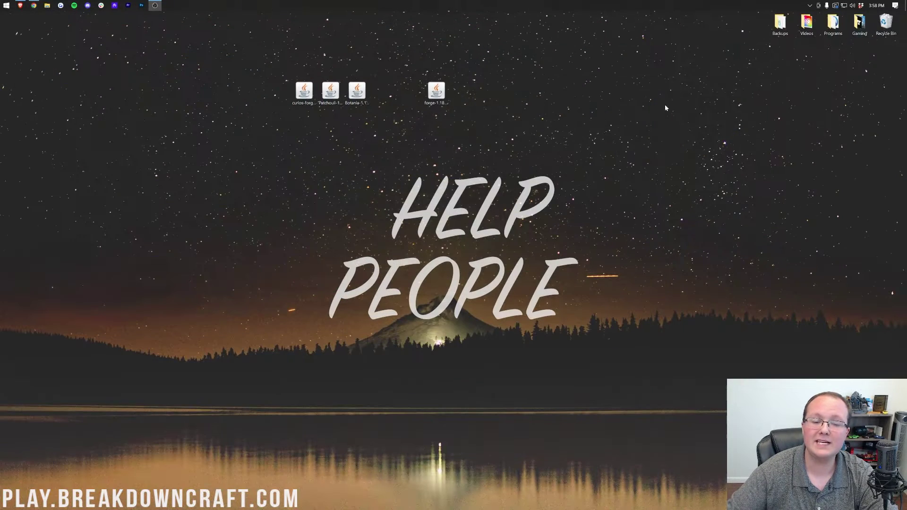
right_click(436, 94)
click(459, 142)
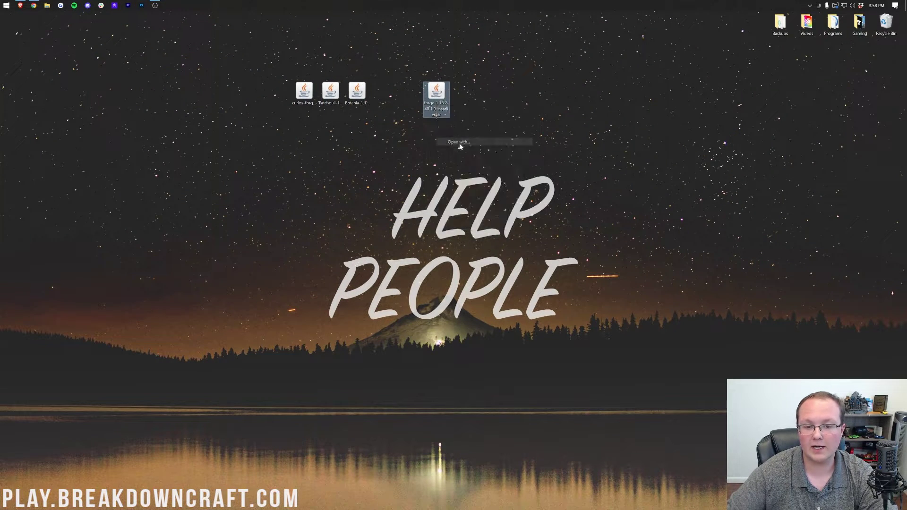
click(477, 254)
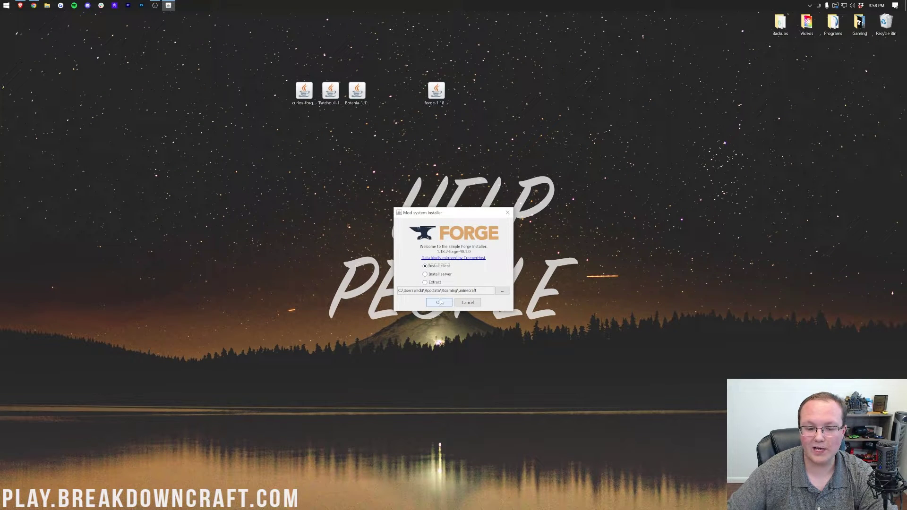
key(Return)
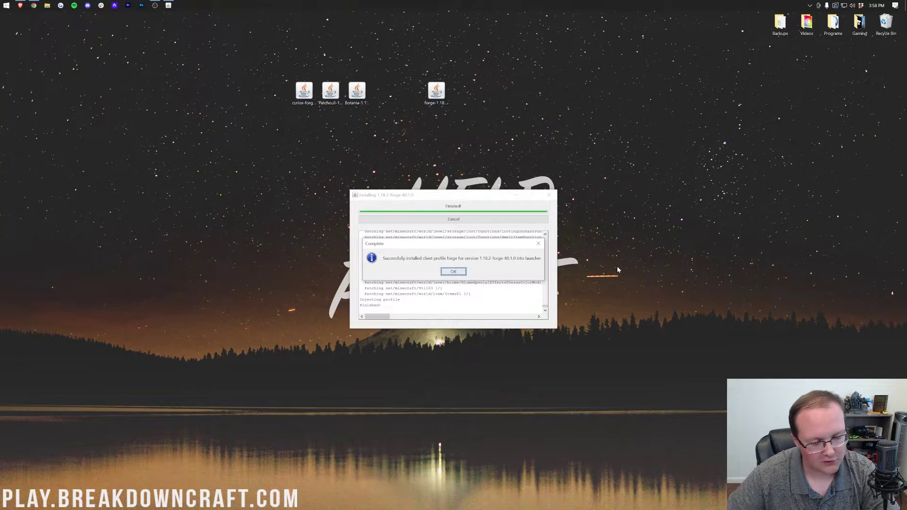
click(453, 271)
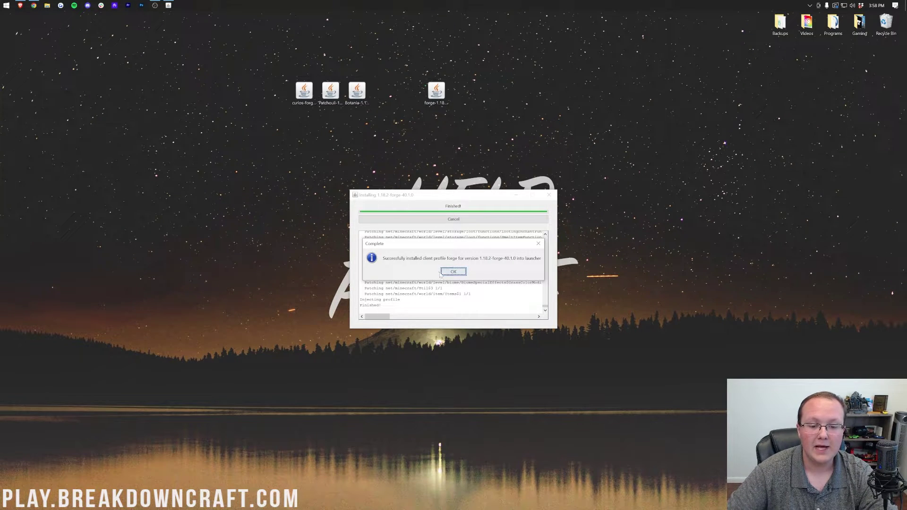
Step: Recycle the forge installer jar and centre the Curios, Patchouli and Botania jars on the desktop
drag(444, 98, 886, 23)
drag(338, 37, 290, 109)
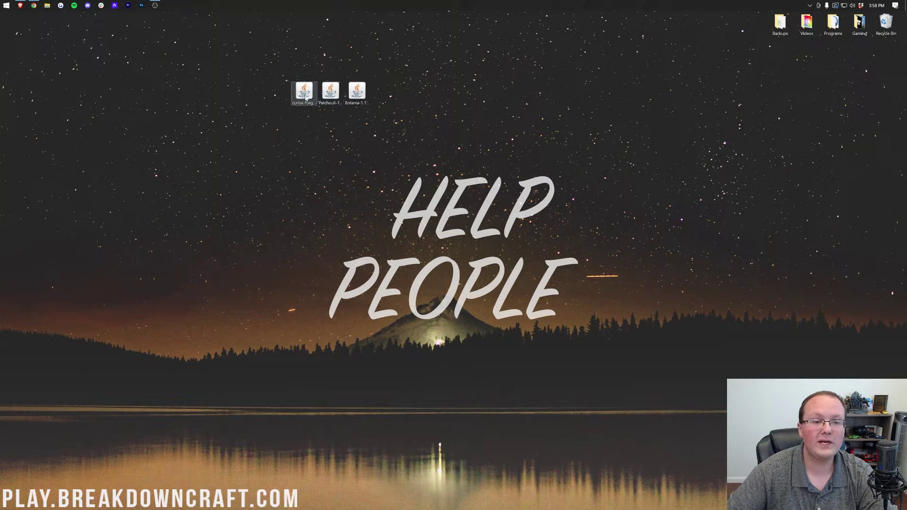
drag(287, 78, 495, 102)
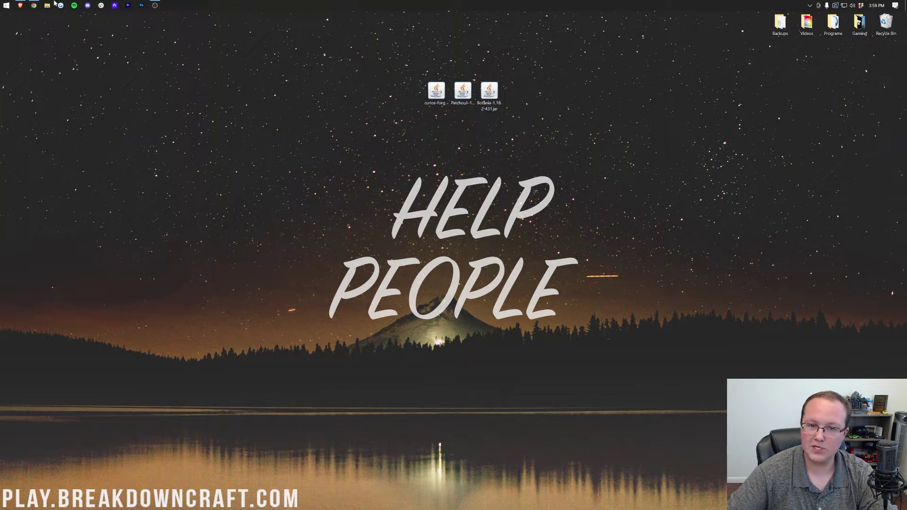
Step: Launch the Minecraft Launcher from Start and choose the forge installation
key(super)
click(466, 333)
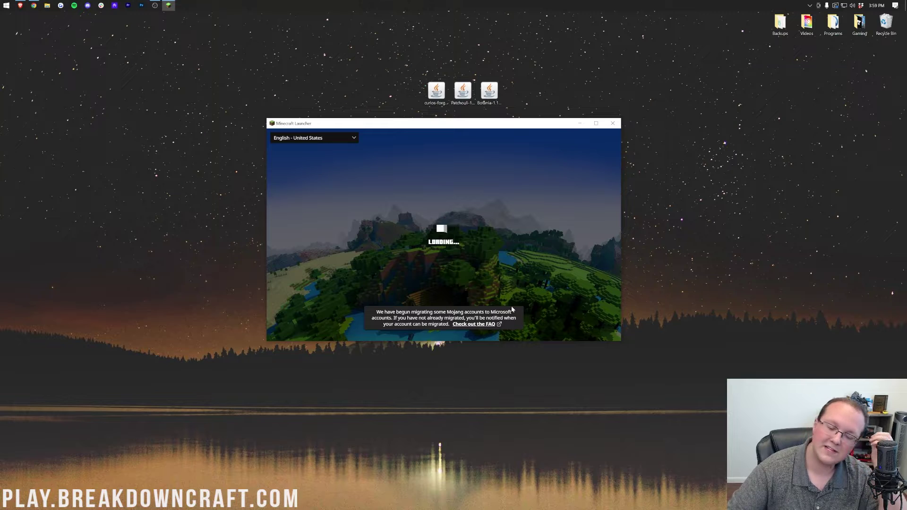
click(366, 305)
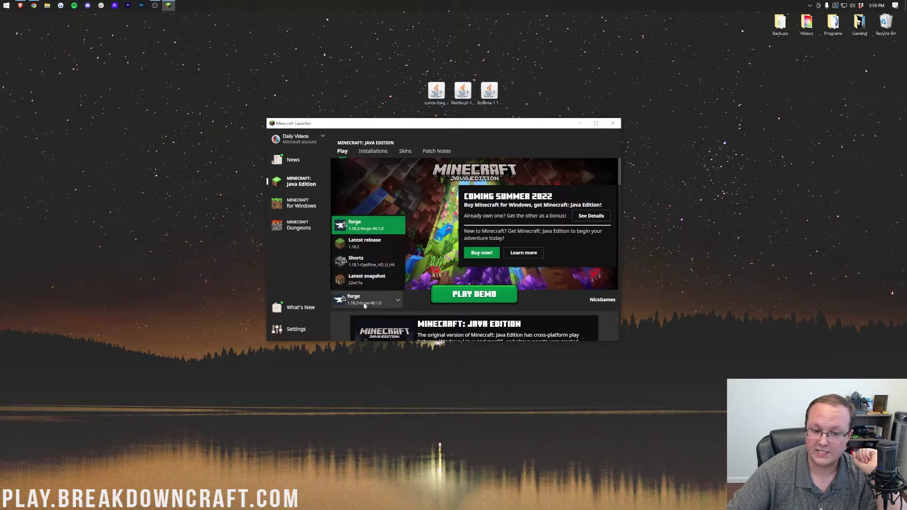
click(363, 306)
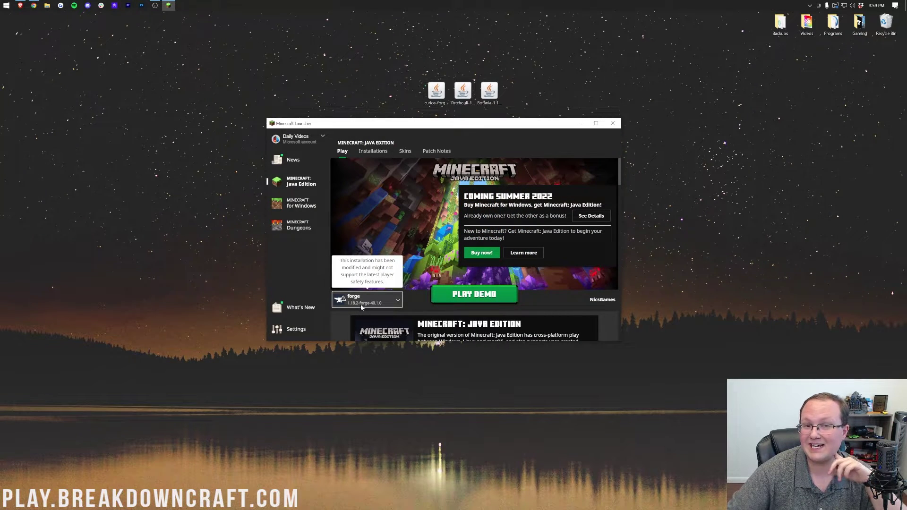
Step: Reselect forge 1.18.2-forge-40.1.0, try PLAY, and cancel the modified-installation warning
click(400, 300)
click(376, 224)
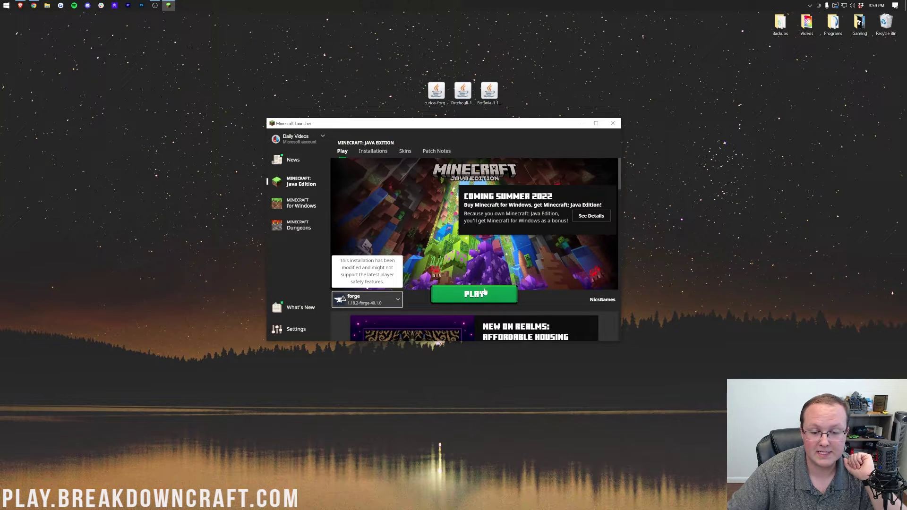
click(472, 294)
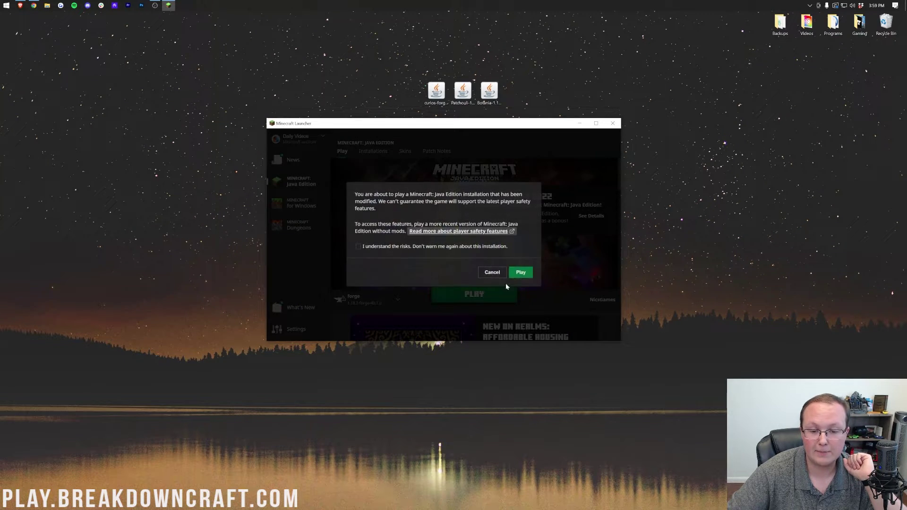
click(482, 278)
click(389, 303)
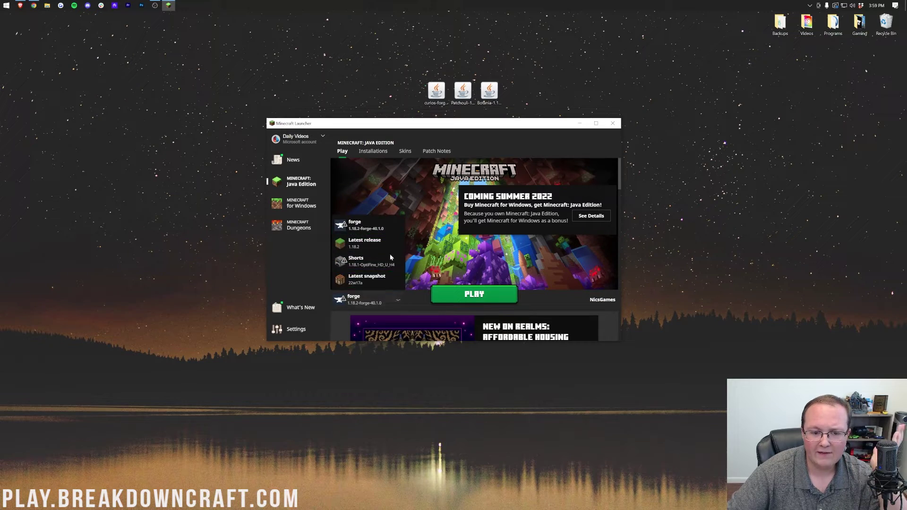
Step: Keep forge selected and toggle the Modded filter off and on in Installations
click(352, 231)
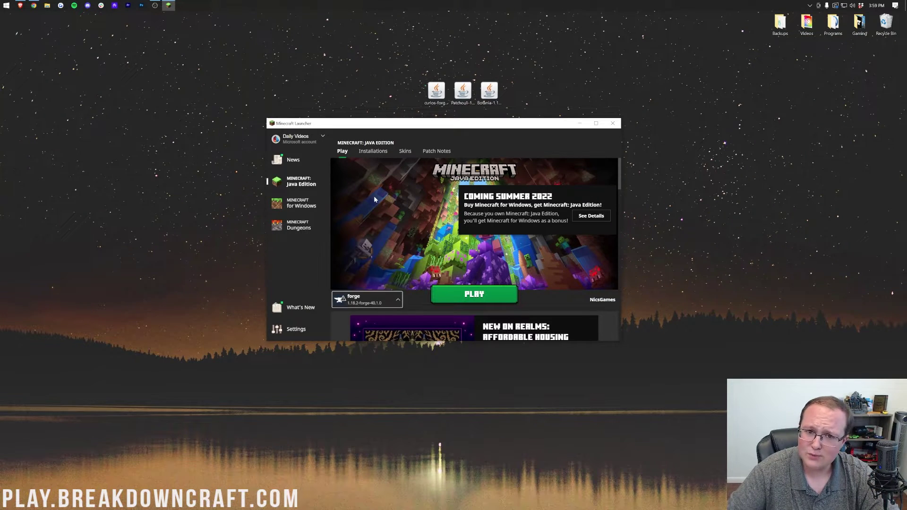
click(369, 152)
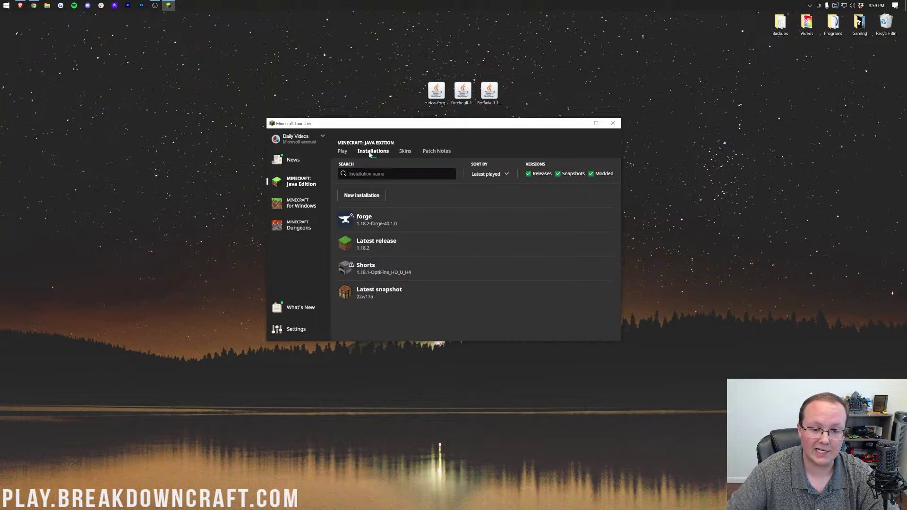
click(612, 174)
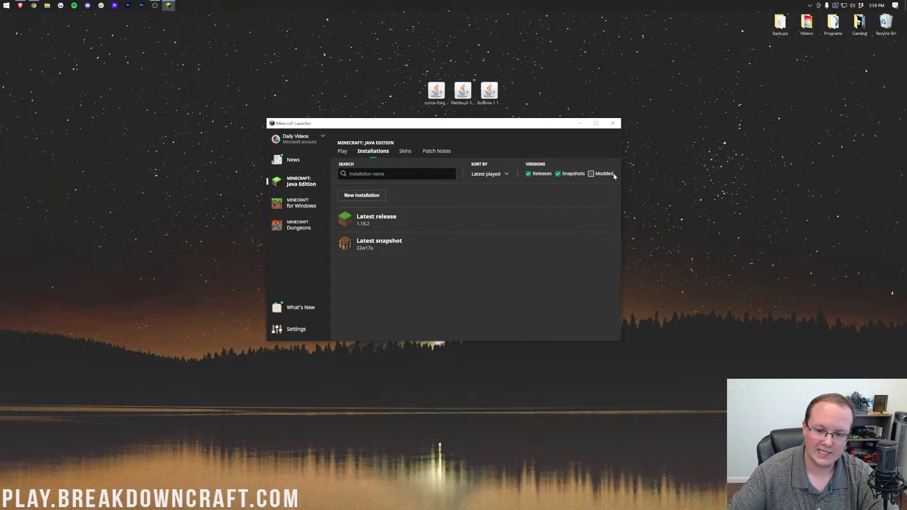
click(597, 176)
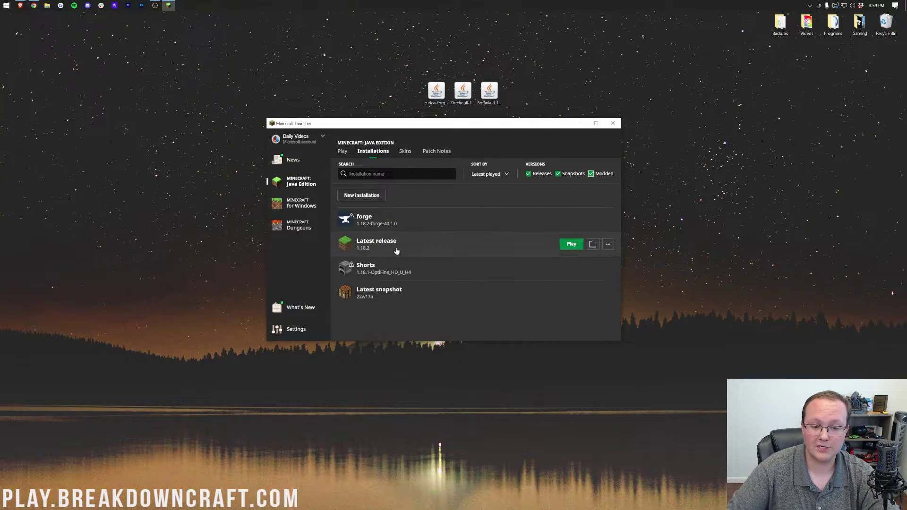
Step: Cancel the forge Play warning and start a new installation preset to Latest release (1.18.2)
click(571, 219)
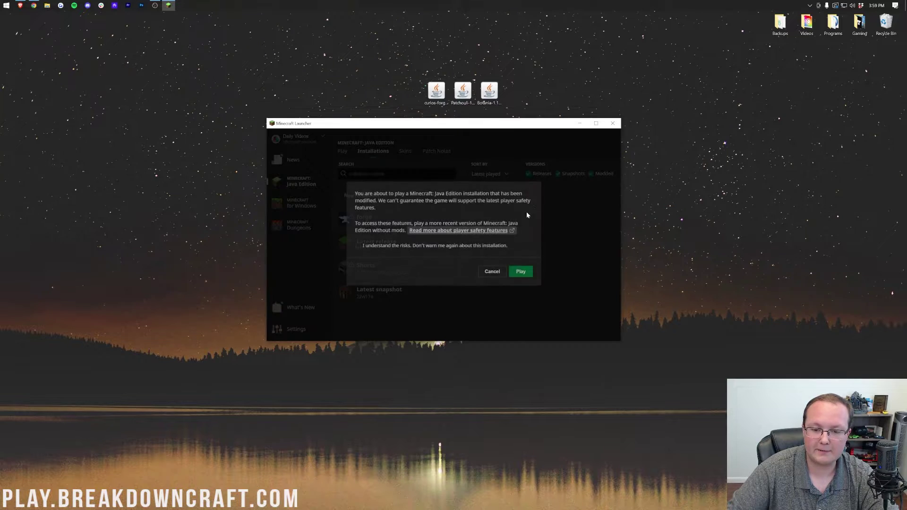
click(492, 273)
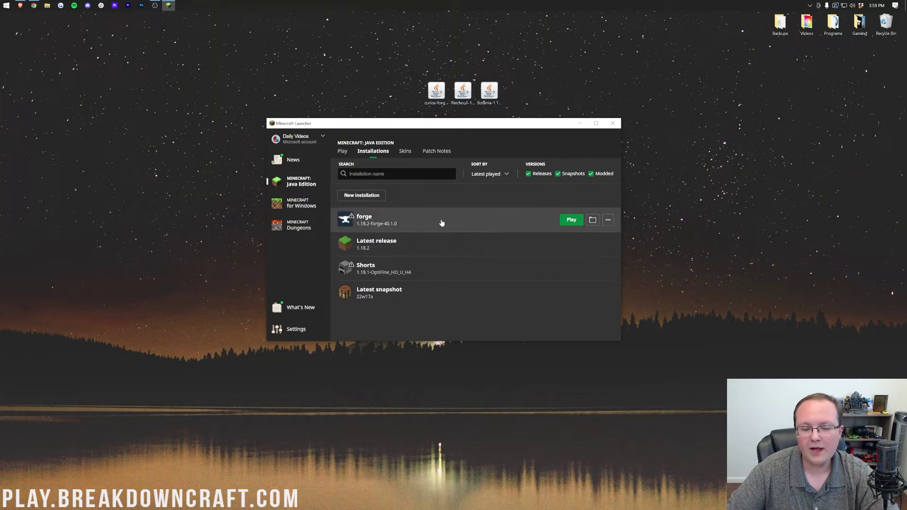
click(354, 194)
click(397, 199)
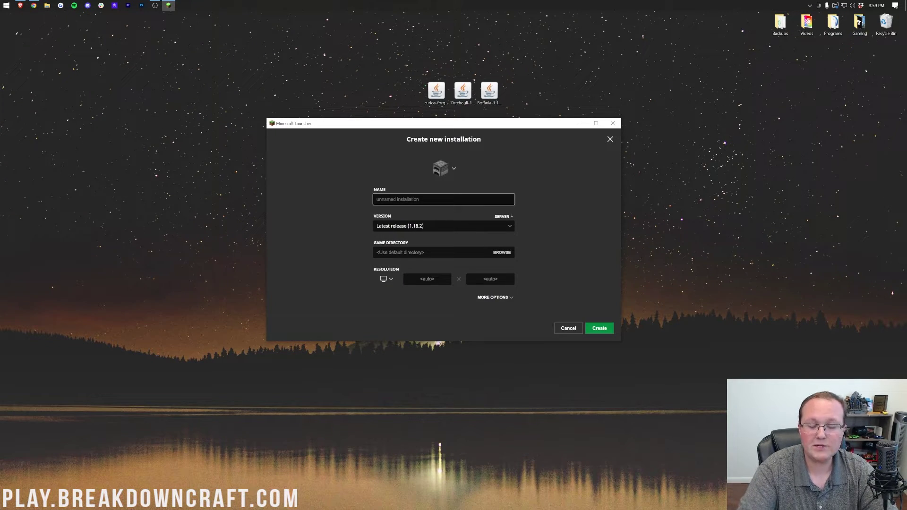
Step: Create installation 'Play.BreakdownCraft.com' using release 1.18.2-forge-40.1.0 with 1920x1080 resolution
text(Play.BreakdownCraft.com)
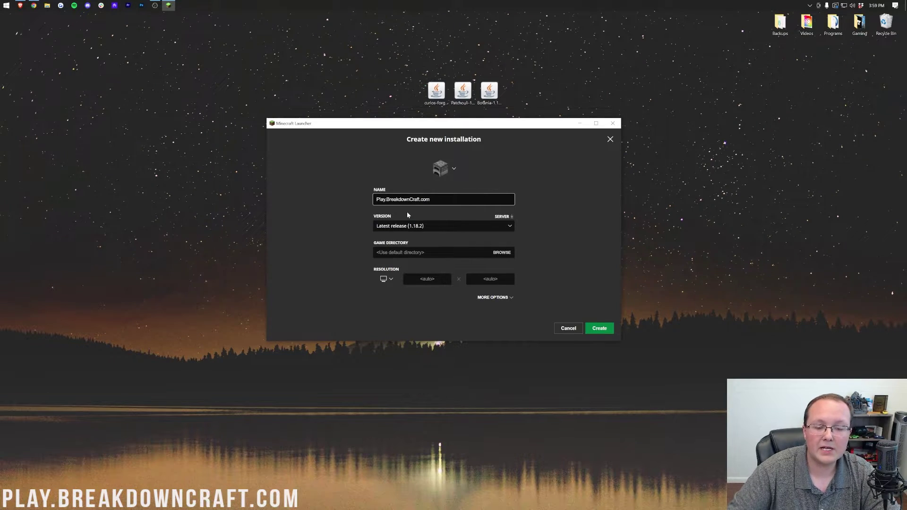
click(409, 225)
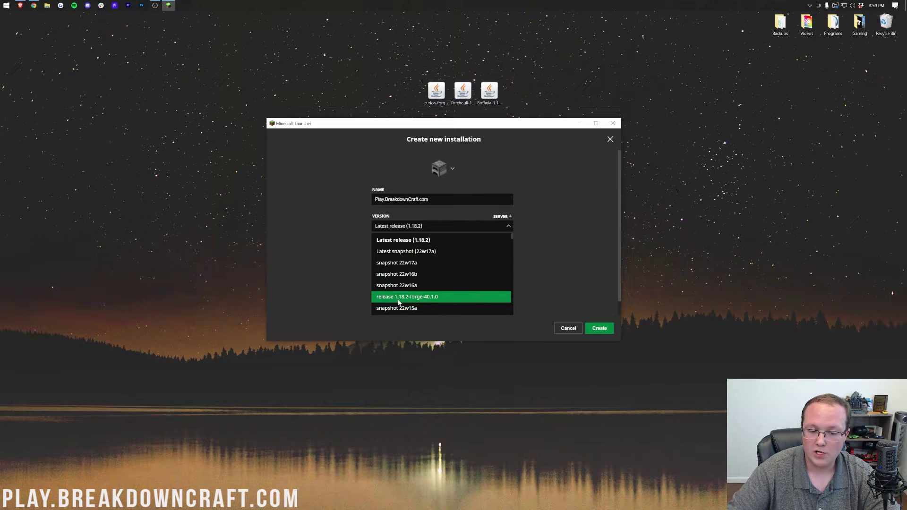
click(415, 298)
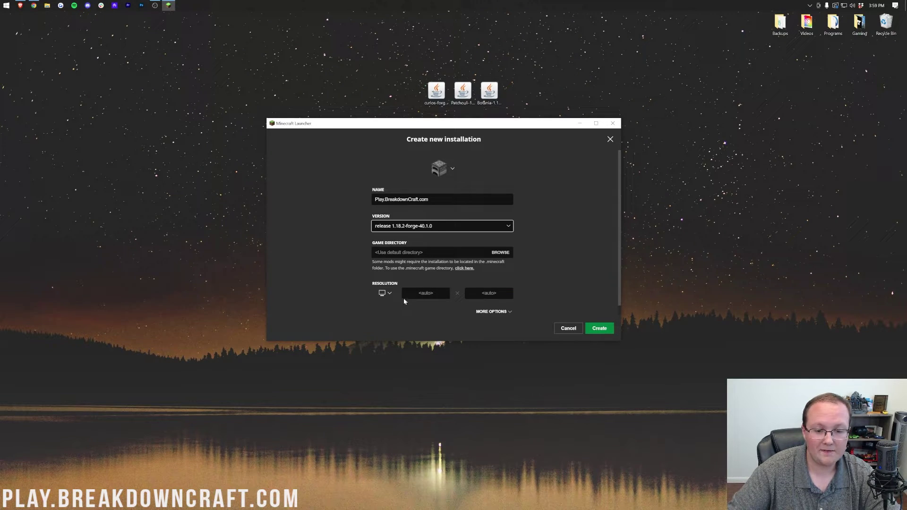
click(385, 293)
click(384, 267)
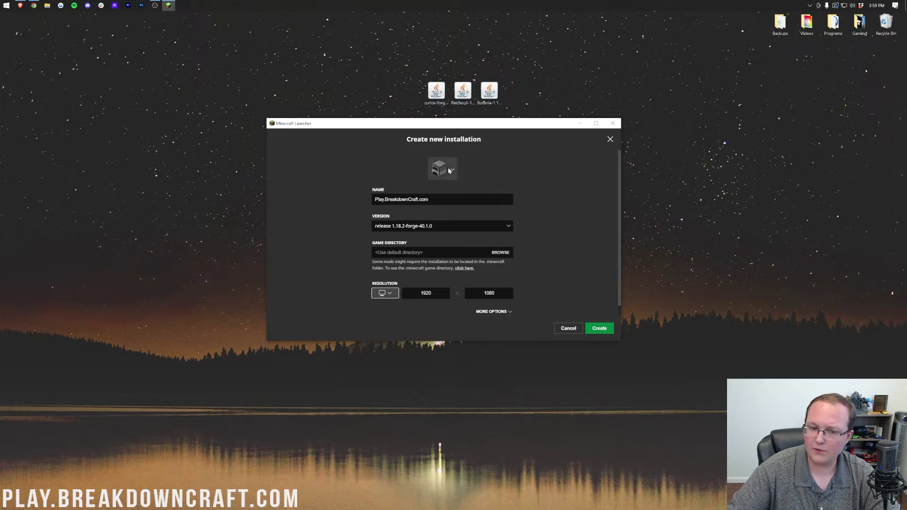
drag(434, 199, 355, 203)
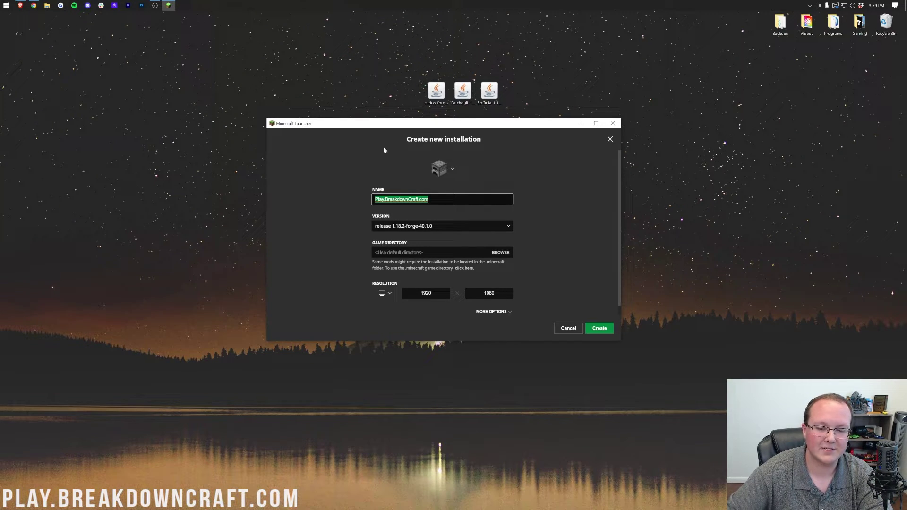
click(573, 280)
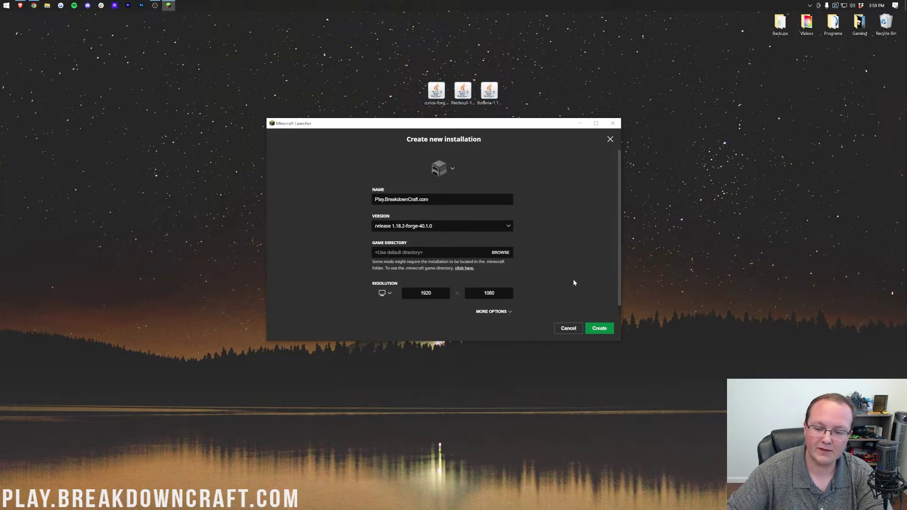
click(604, 328)
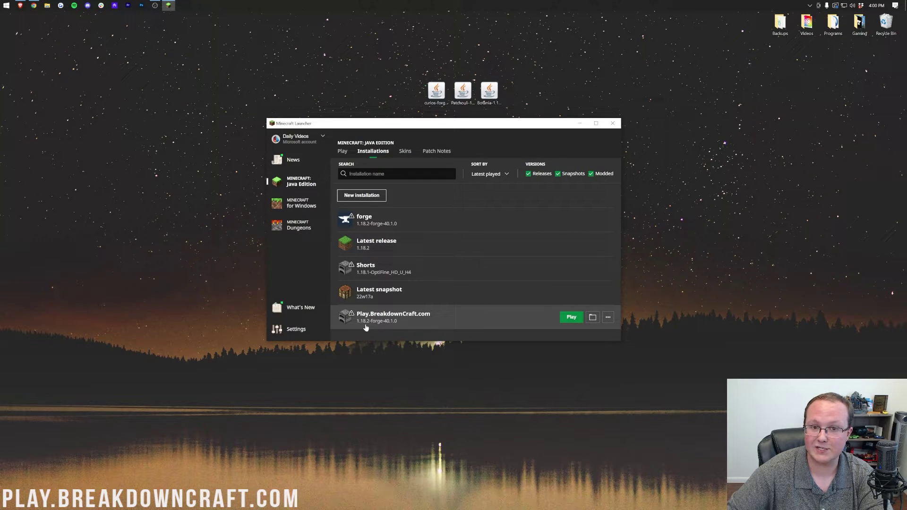
Step: Launch Play.BreakdownCraft.com and accept the modified-installation warning
click(570, 317)
click(520, 272)
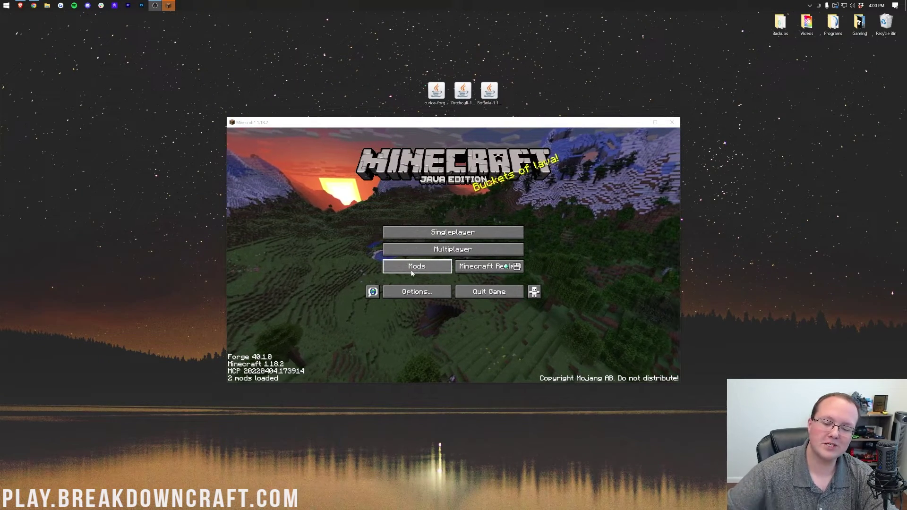
Step: From the Mods screen, open the mods folder, add the Botania, Patchouli and Curios jars, then close it
click(411, 273)
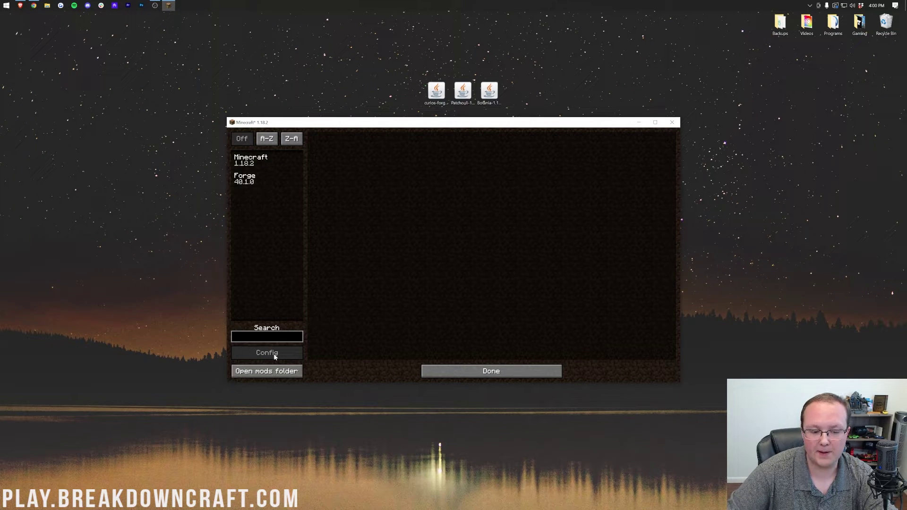
click(266, 370)
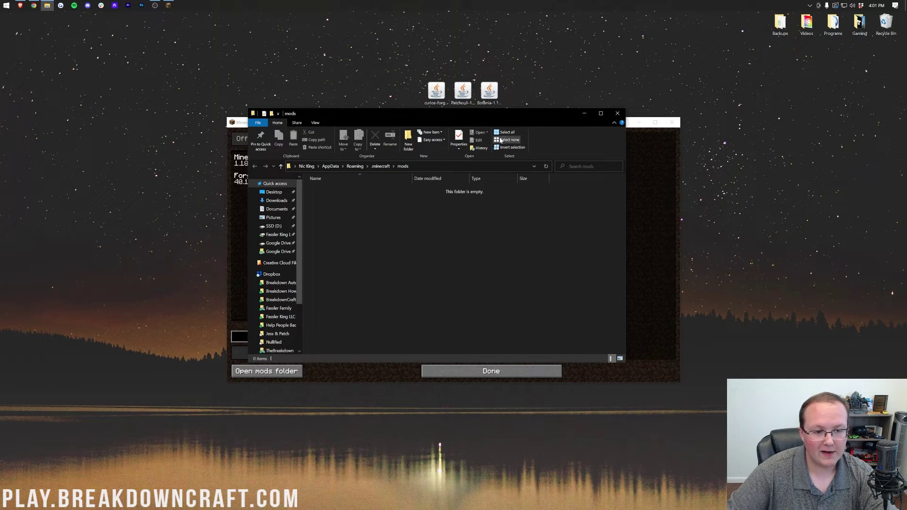
drag(488, 91, 478, 255)
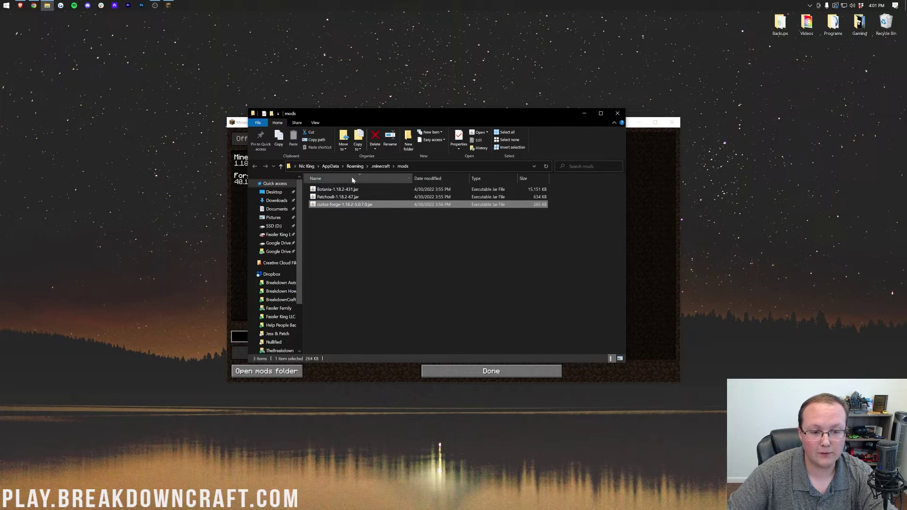
click(342, 190)
click(342, 198)
click(342, 205)
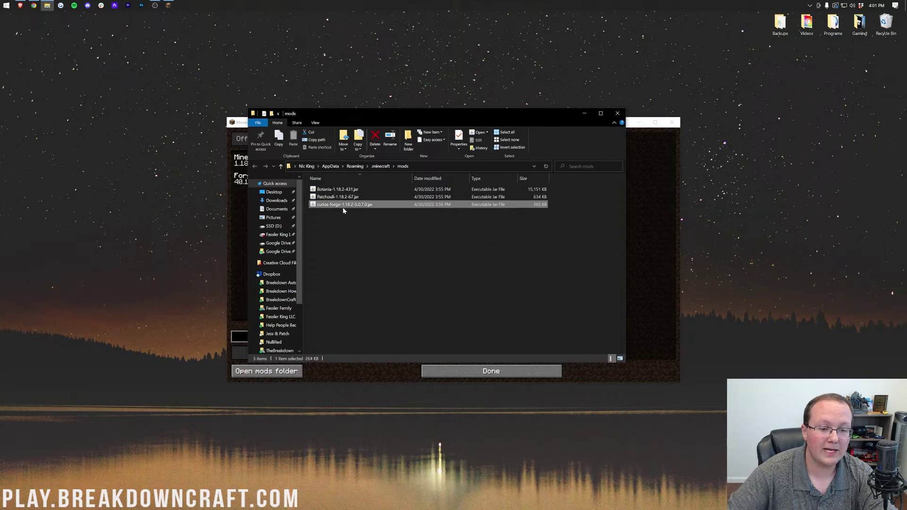
click(353, 235)
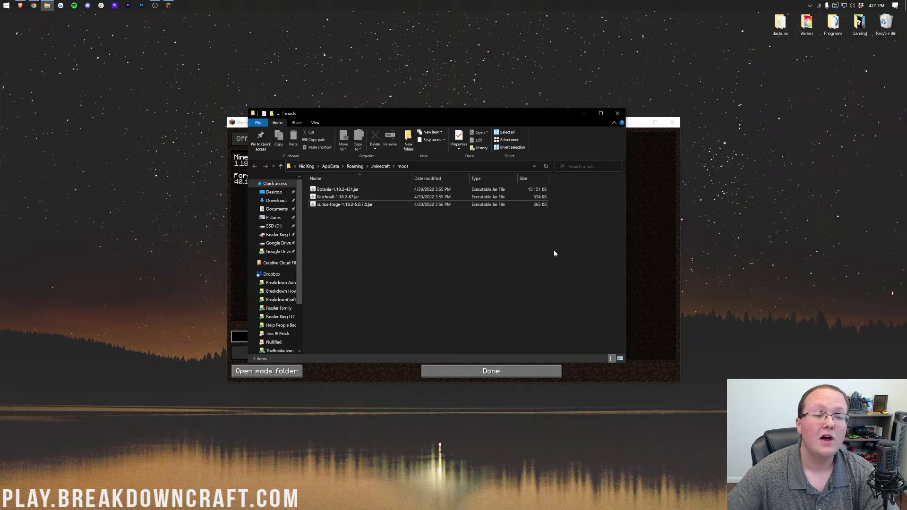
click(617, 114)
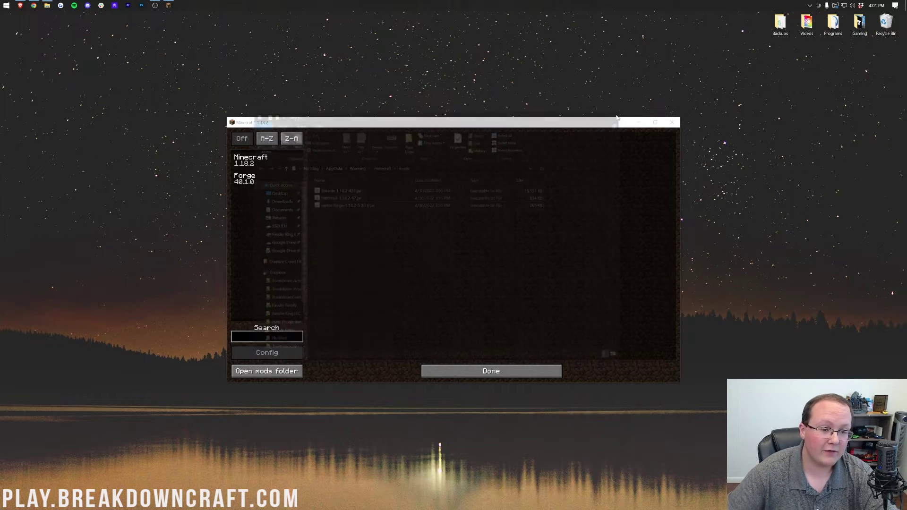
Step: Quit Minecraft and reopen the Minecraft Launcher from the Start menu
click(461, 370)
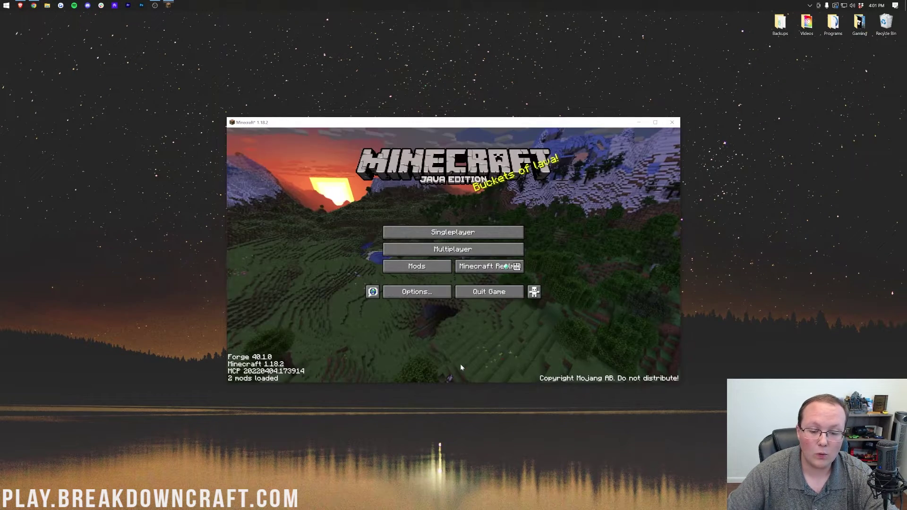
click(490, 293)
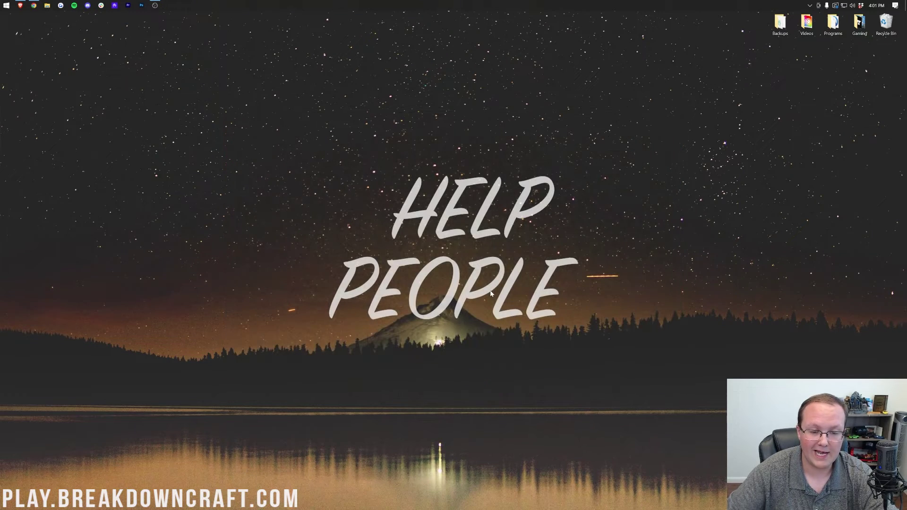
click(6, 5)
click(118, 77)
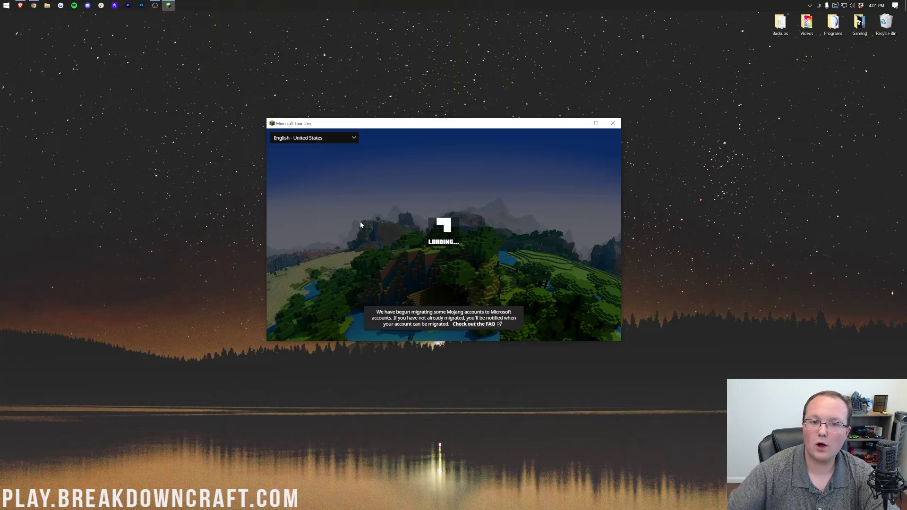
Step: Play the Play.BreakdownCraft.com Forge installation, accepting the modded-installation warning
click(352, 303)
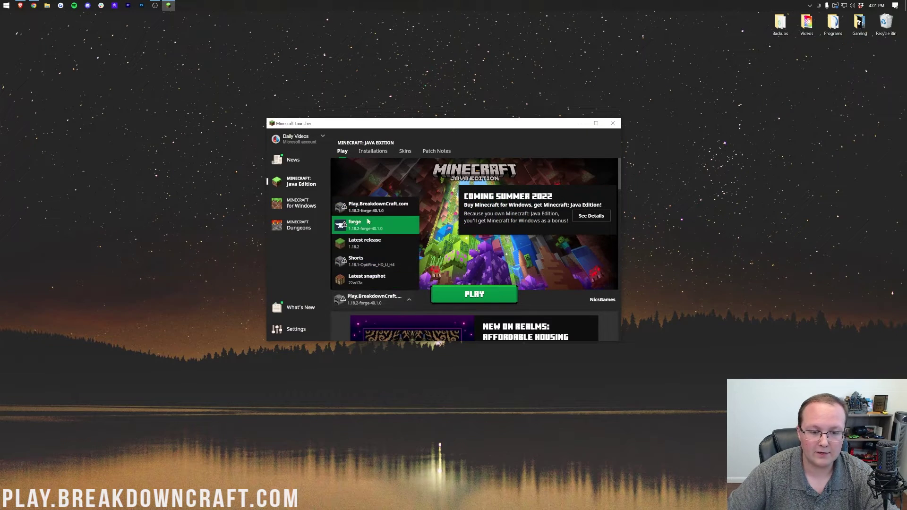
click(368, 225)
click(378, 299)
click(377, 300)
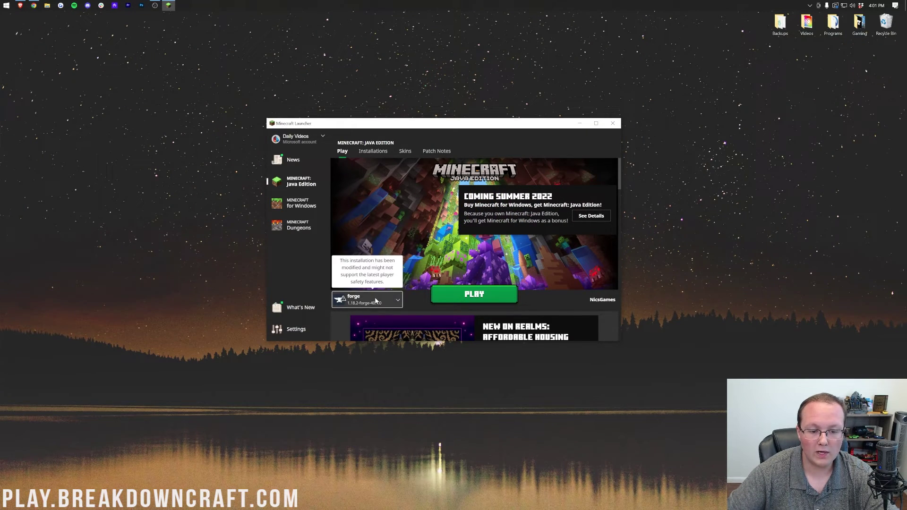
click(377, 300)
click(394, 217)
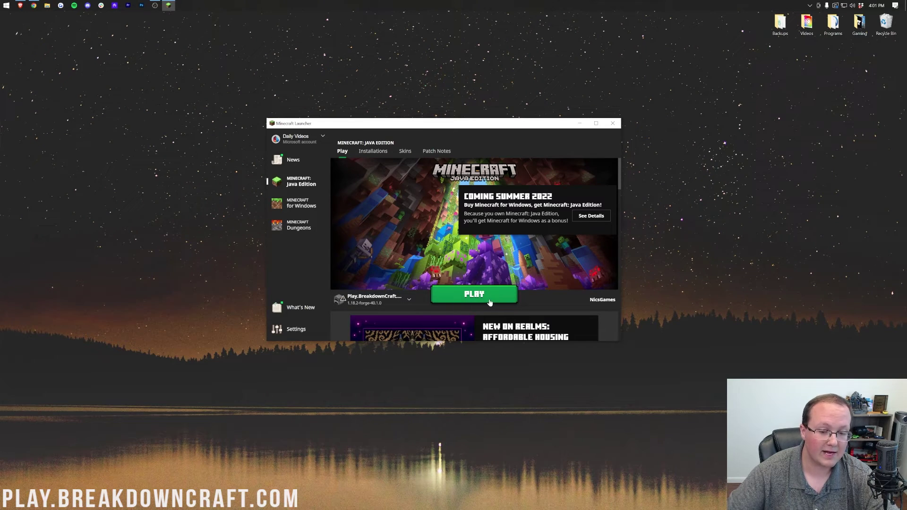
click(473, 295)
click(519, 272)
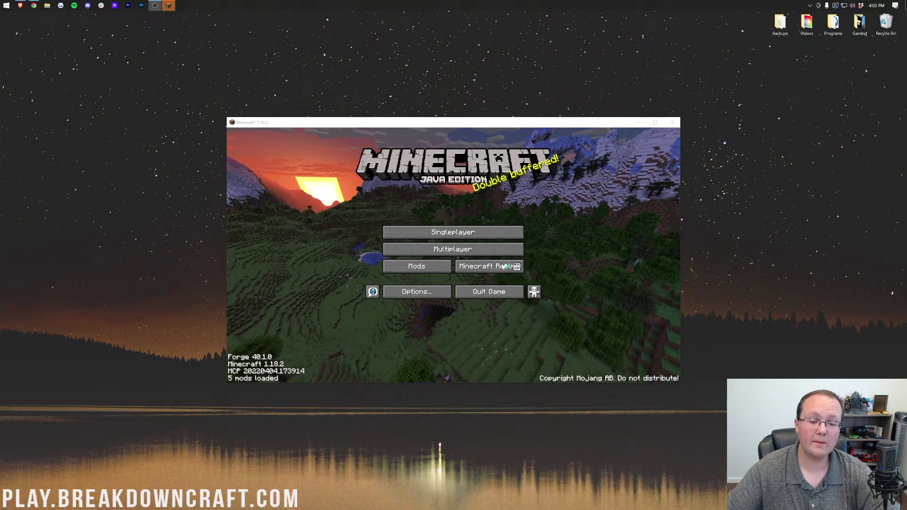
Step: Check Botania's details in the Mods list, then go to the Singleplayer world list
click(435, 267)
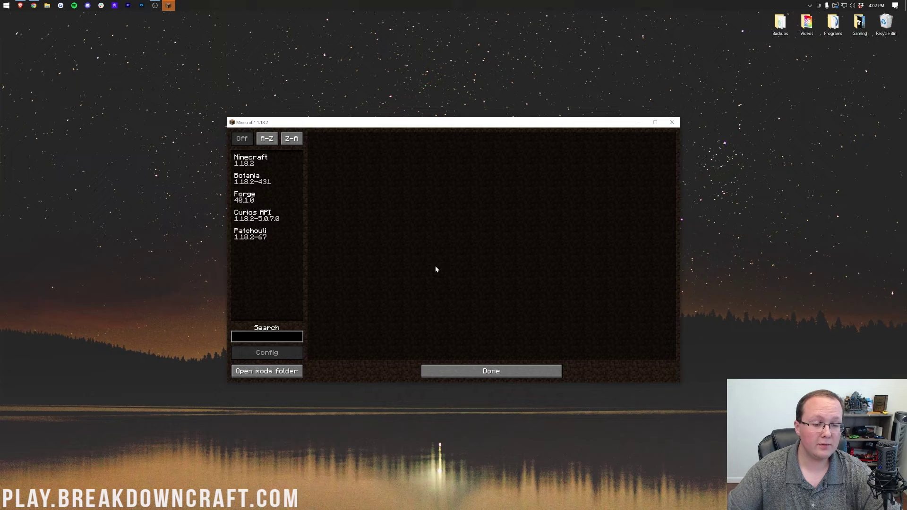
click(232, 183)
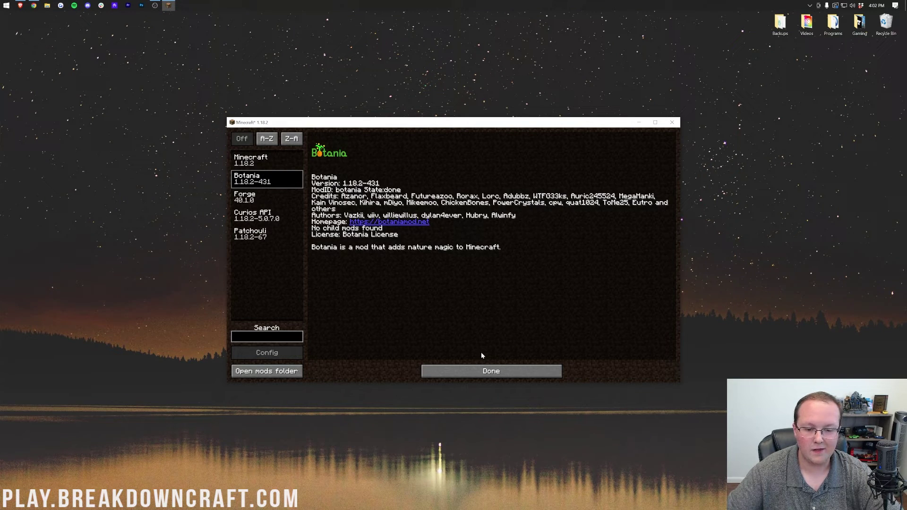
click(487, 371)
click(457, 234)
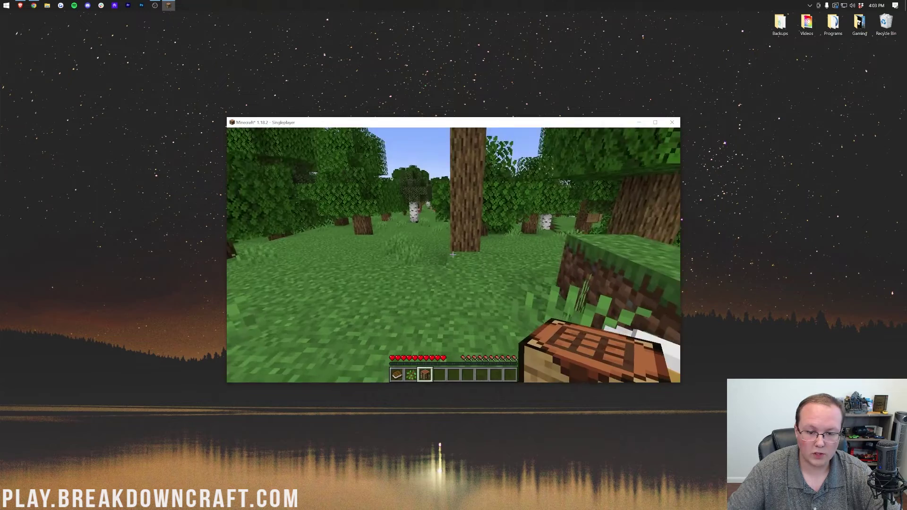
Step: Craft the Lexica Botania at a crafting table and hold it from hotbar slot 1
right_click(453, 255)
right_click(454, 255)
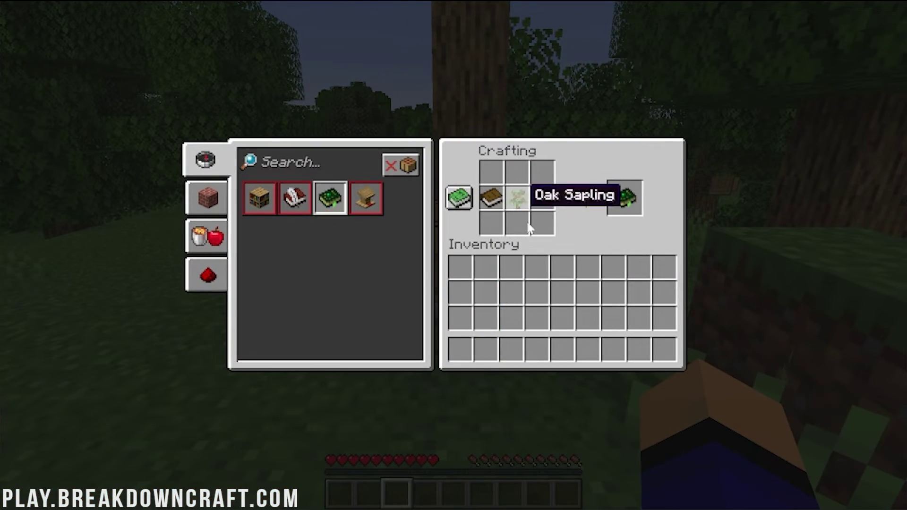
click(613, 199)
click(460, 349)
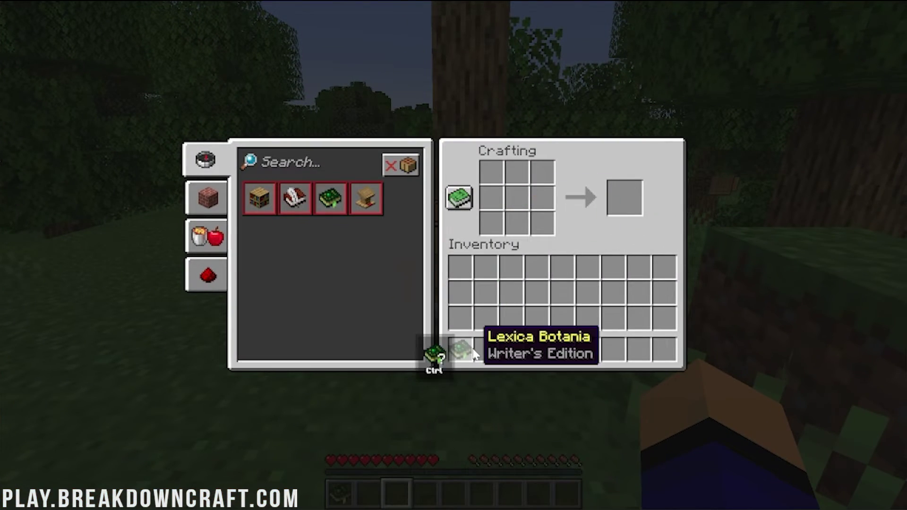
key(e)
key(1)
Step: Open the Lexica Botania, browse Mystical Items, then read the Welcome To Botania entry
right_click(453, 255)
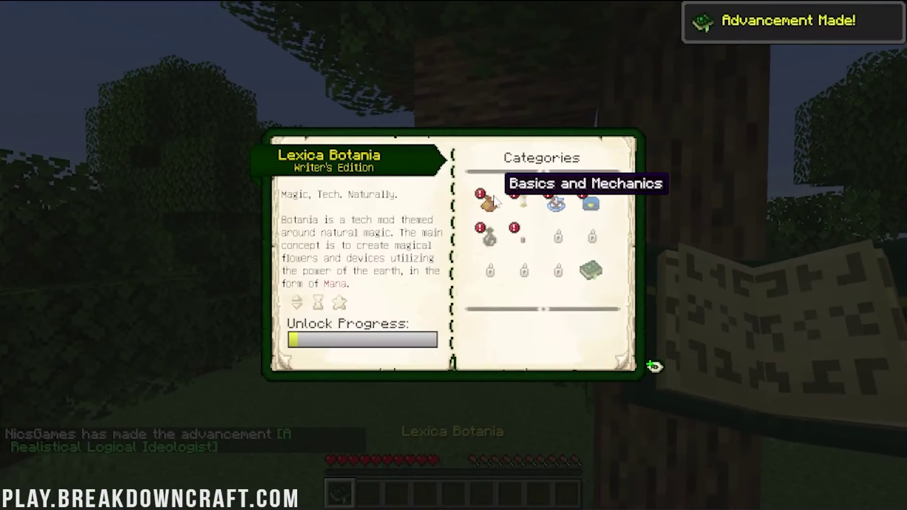
click(553, 203)
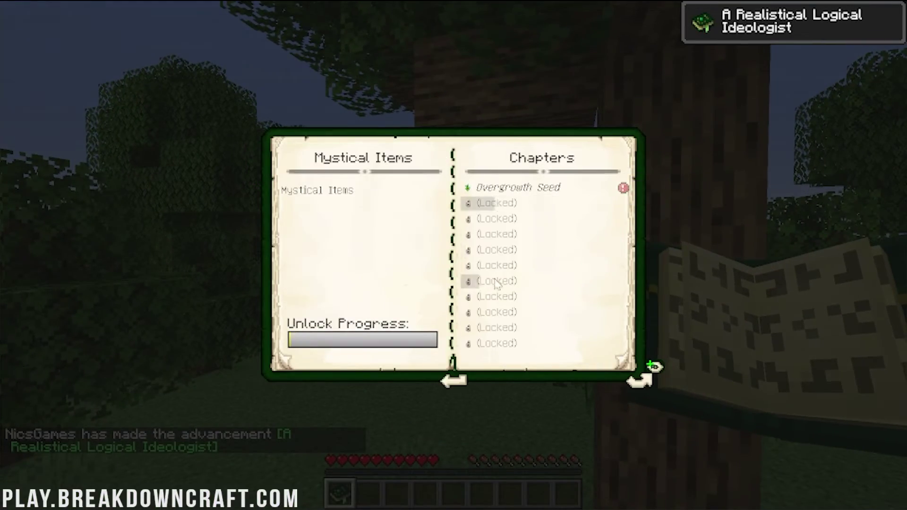
click(452, 380)
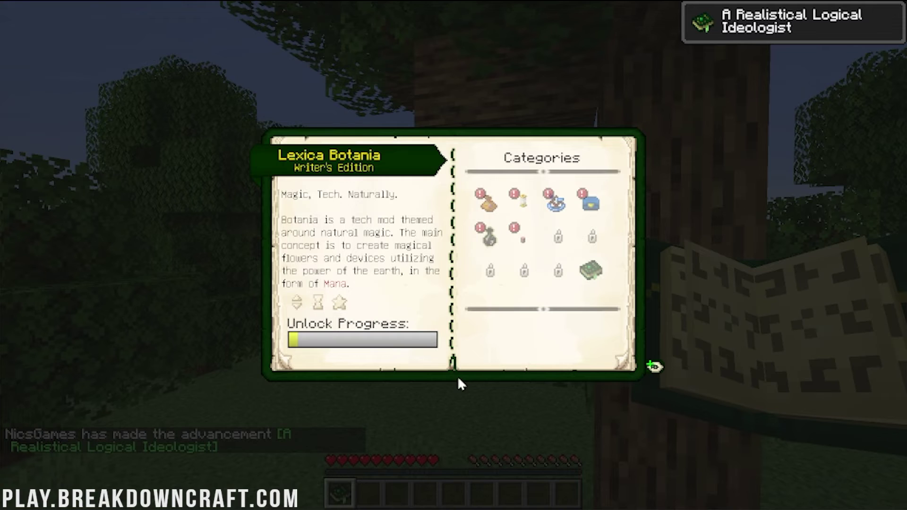
click(487, 208)
click(481, 188)
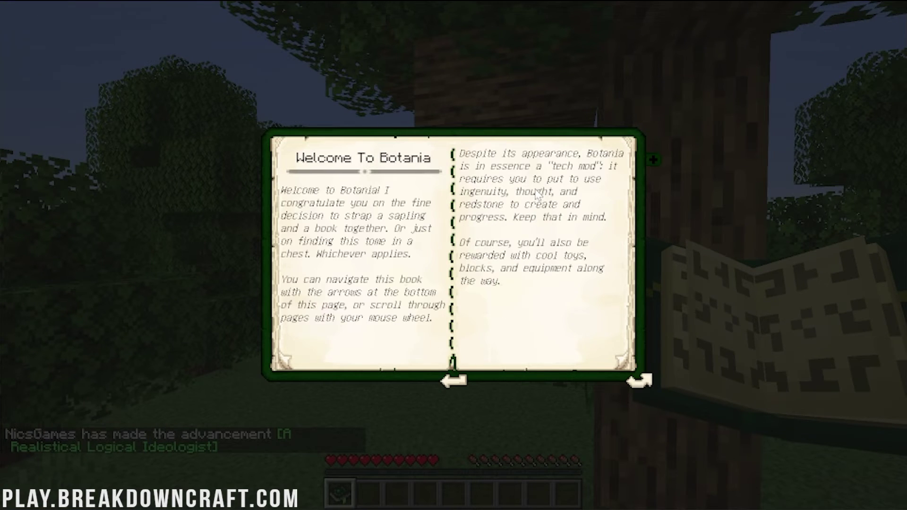
click(635, 382)
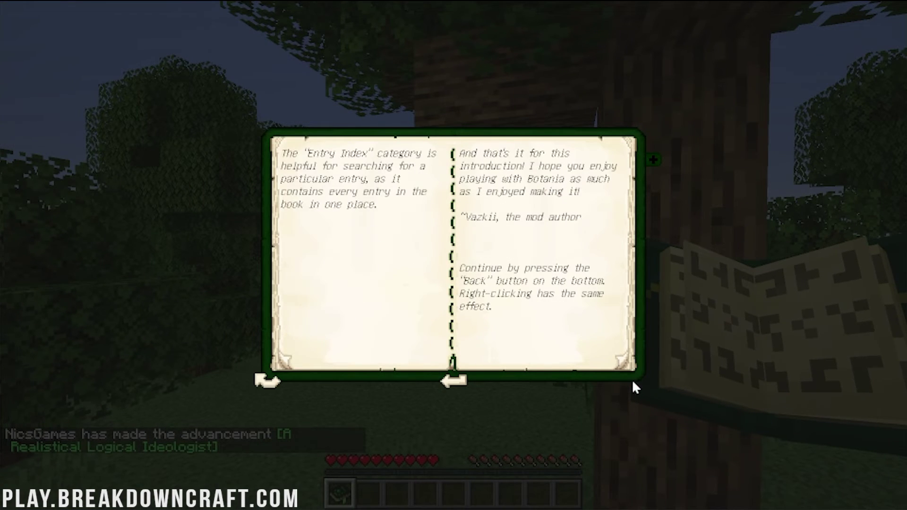
click(474, 377)
Step: Page through the Mystical Flowers and Welcome To Botania entries, then close the book
click(505, 203)
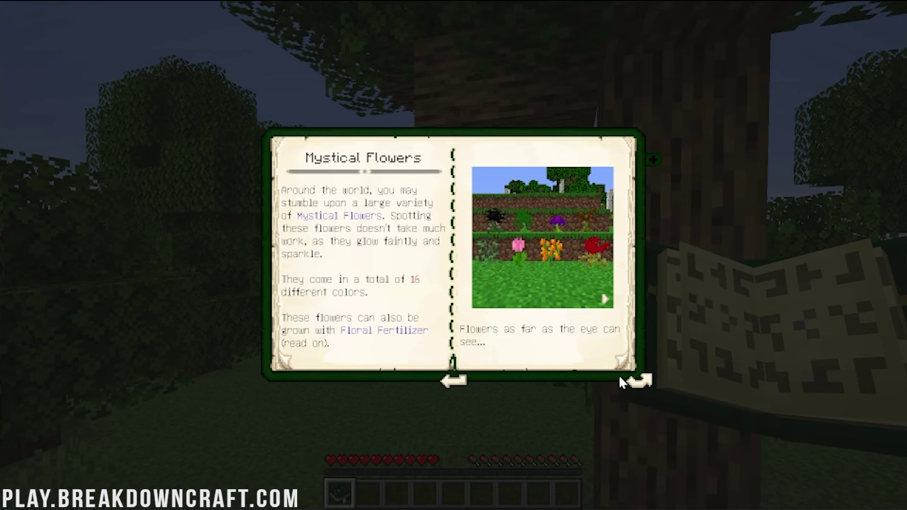
click(637, 381)
click(452, 383)
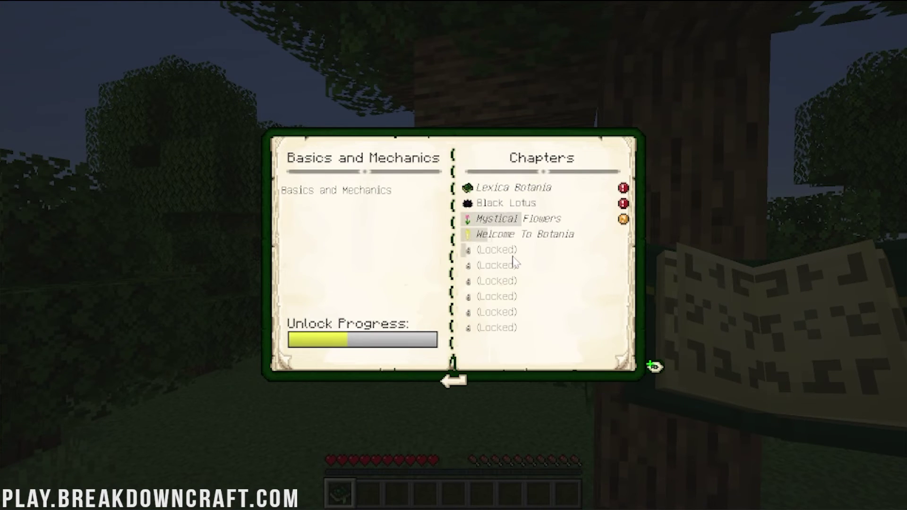
click(514, 236)
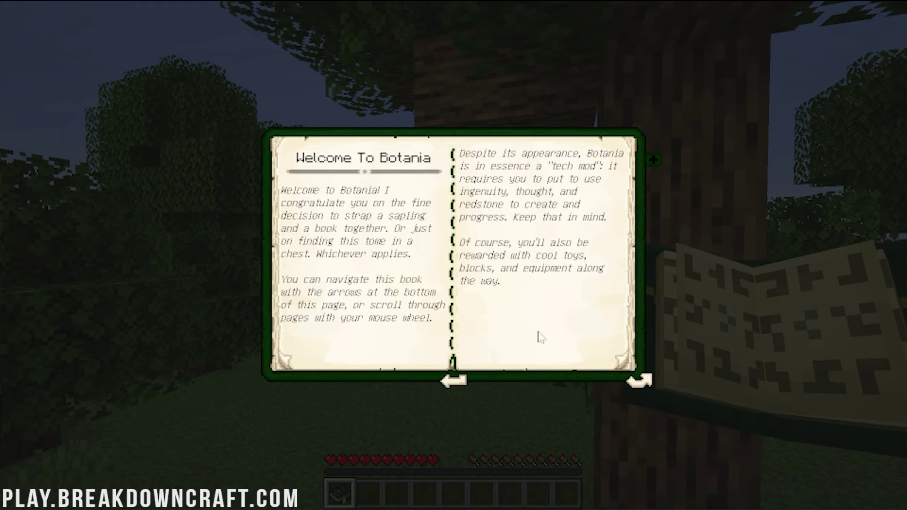
click(643, 377)
click(644, 380)
key(Escape)
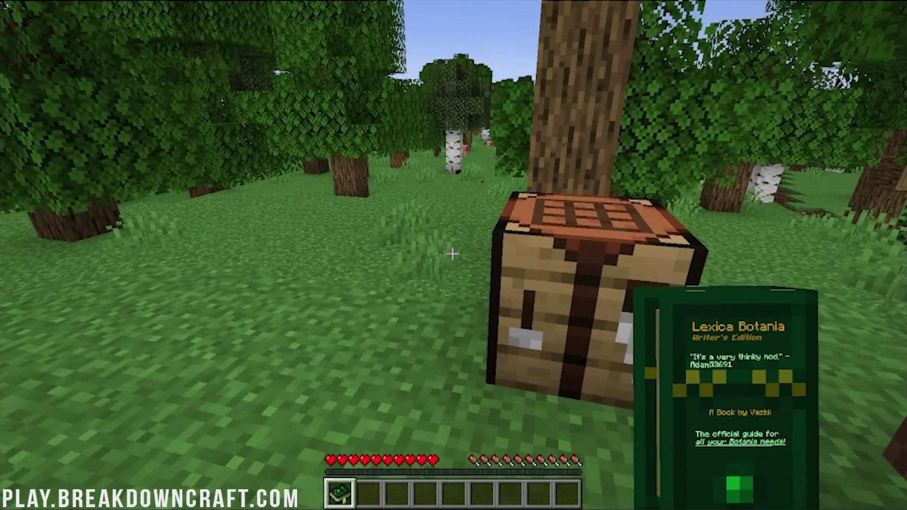
key(w)
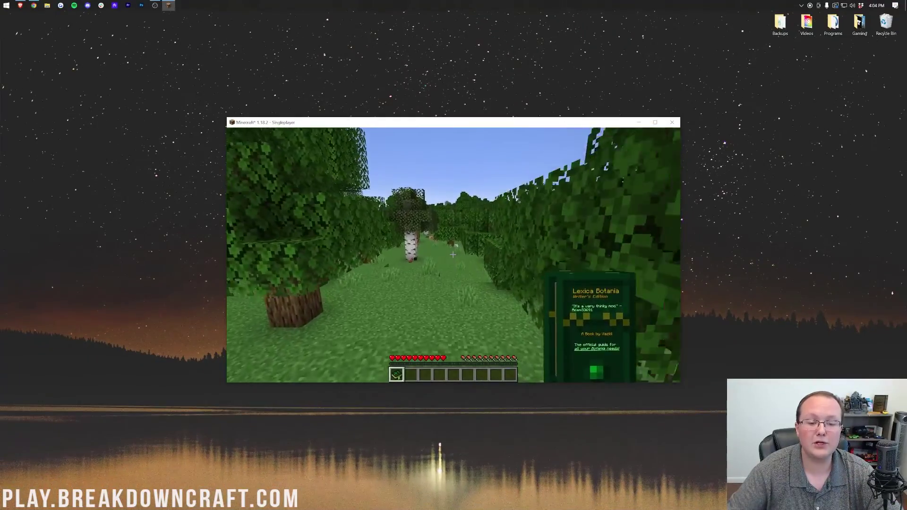
key(w)
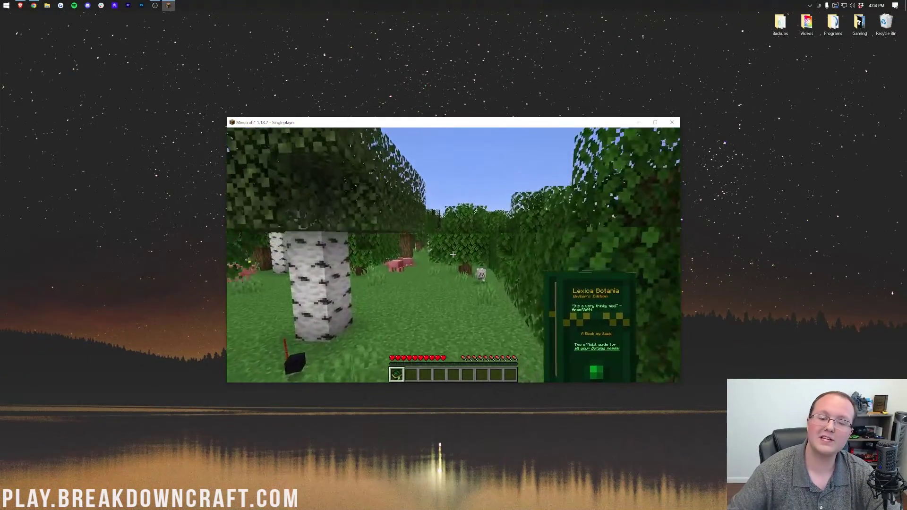
key(w)
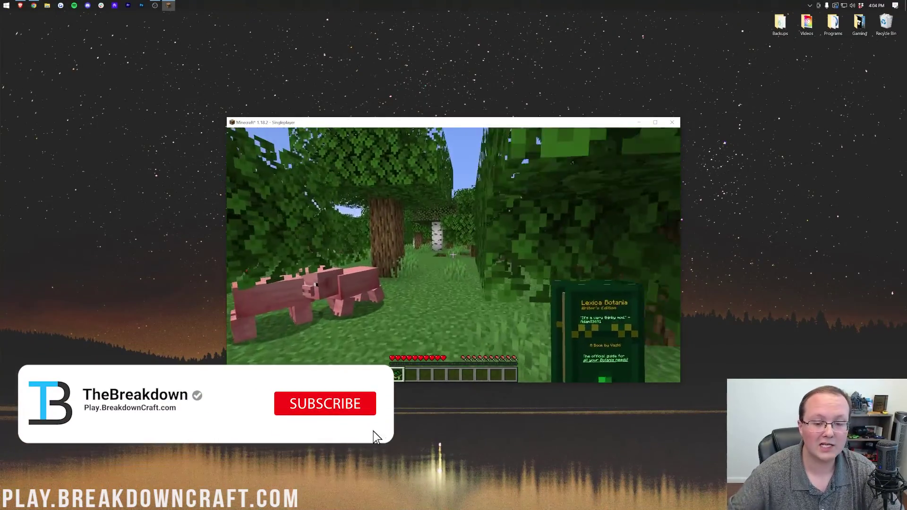
key(w)
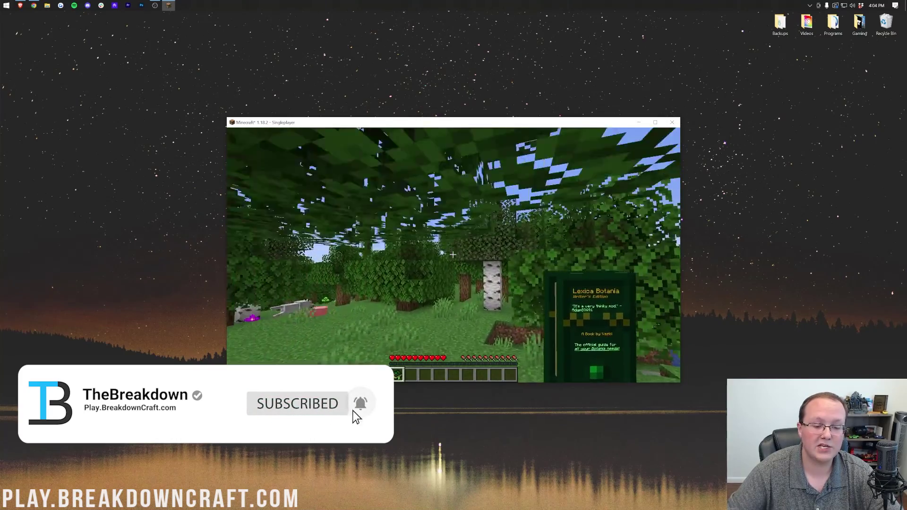
key(w)
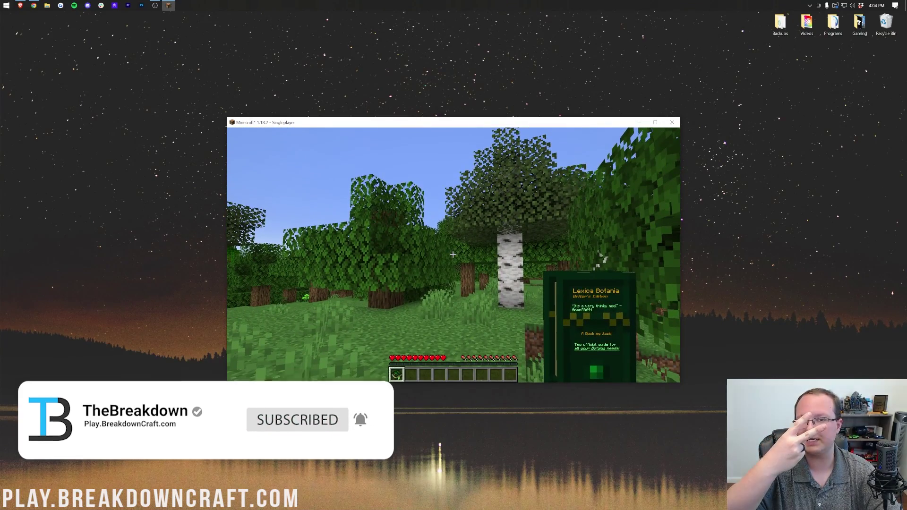